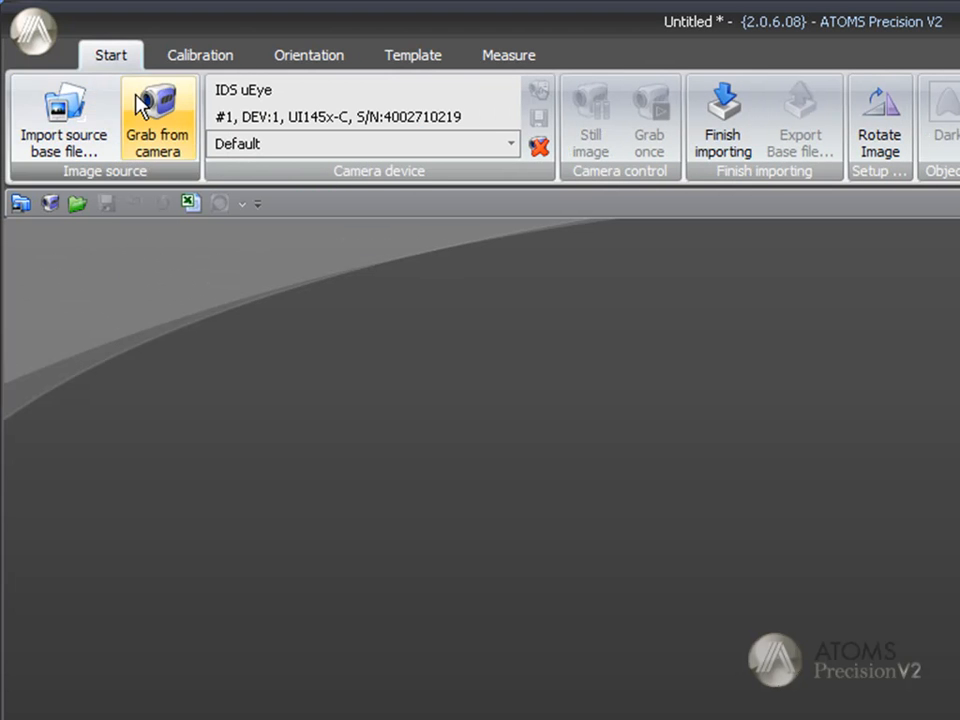
pyautogui.click(176, 58)
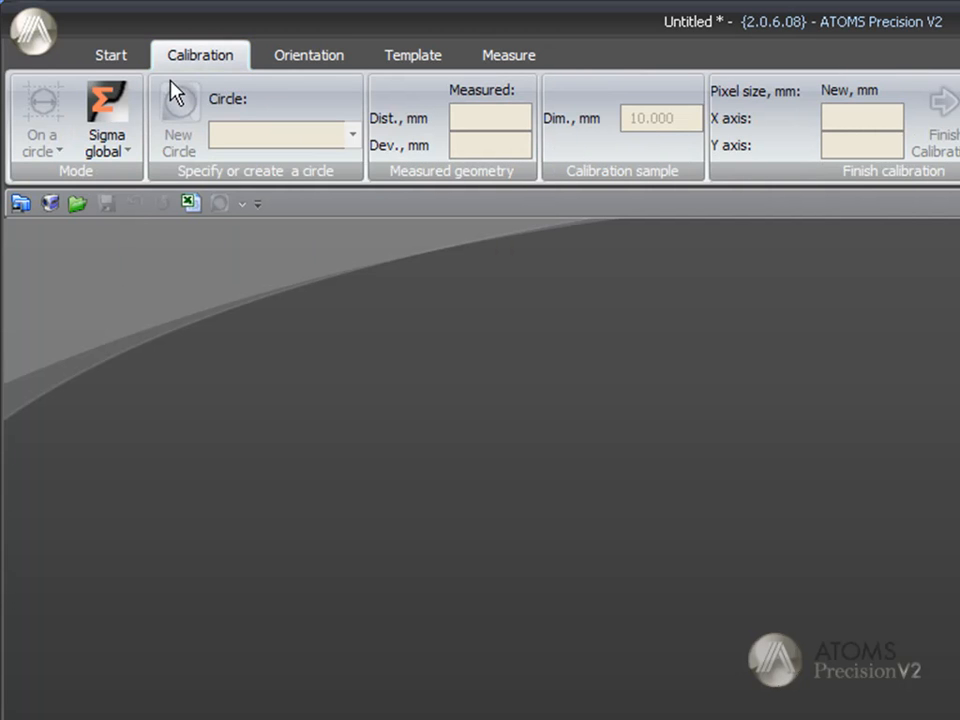
pyautogui.click(289, 62)
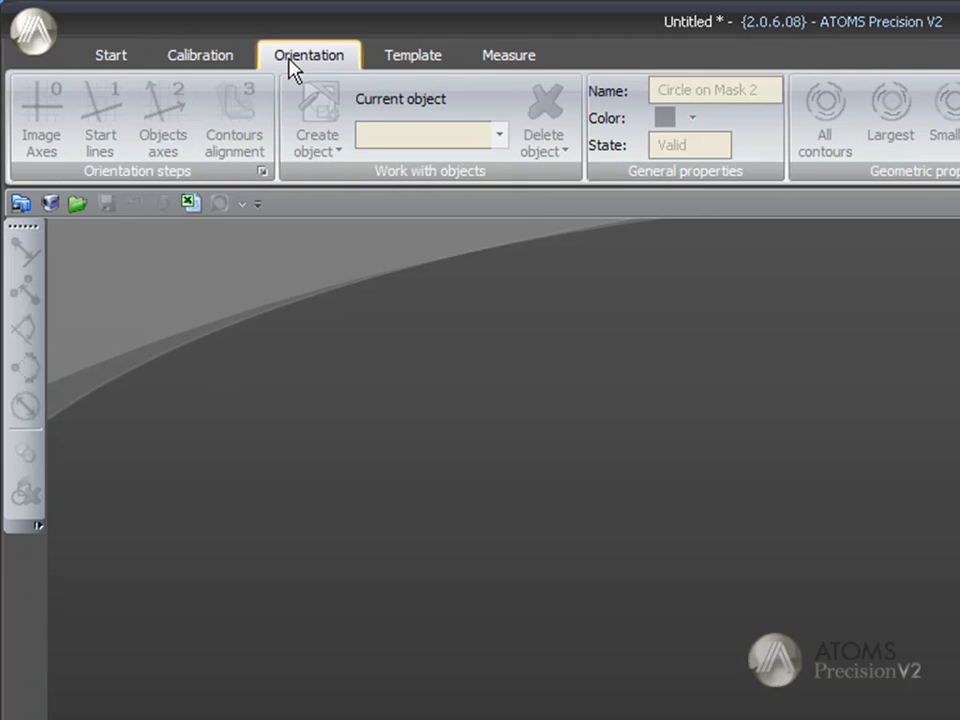
pyautogui.click(409, 60)
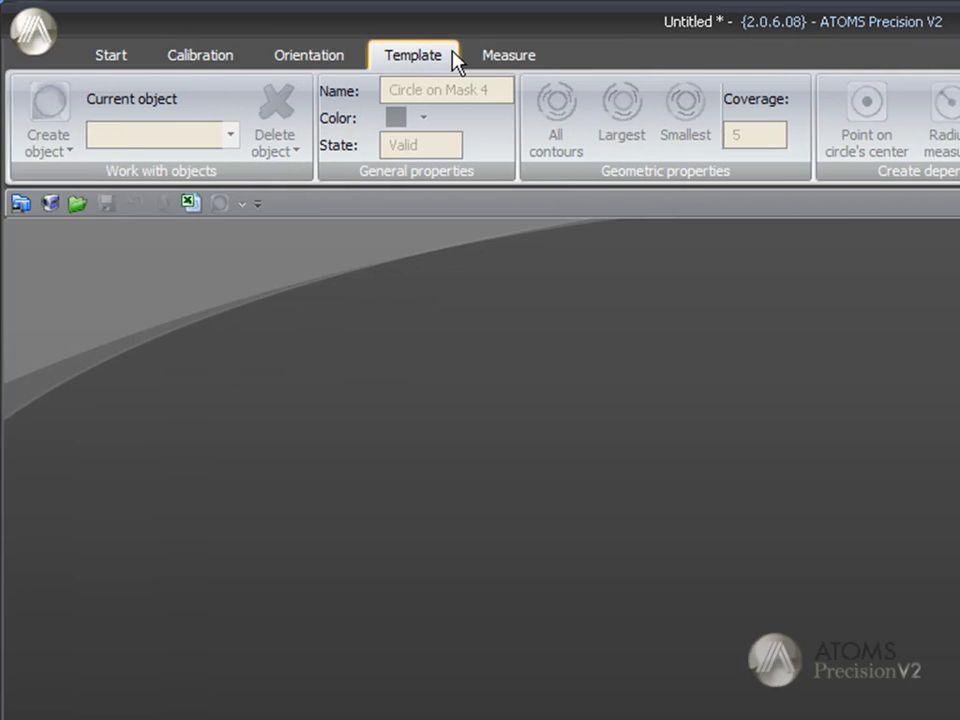
pyautogui.click(490, 60)
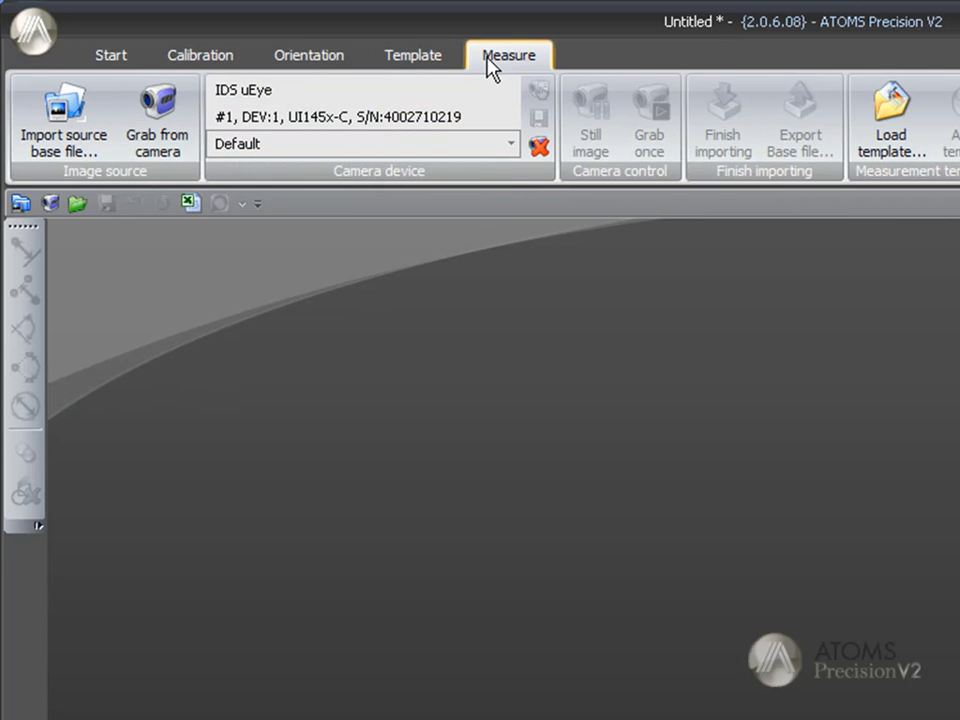
# Import the JPG source file "V2 - tutorial plate.jpg" from the V2 - General WorkFlow folder, filtering for JPG / JPEG files
pyautogui.click(118, 68)
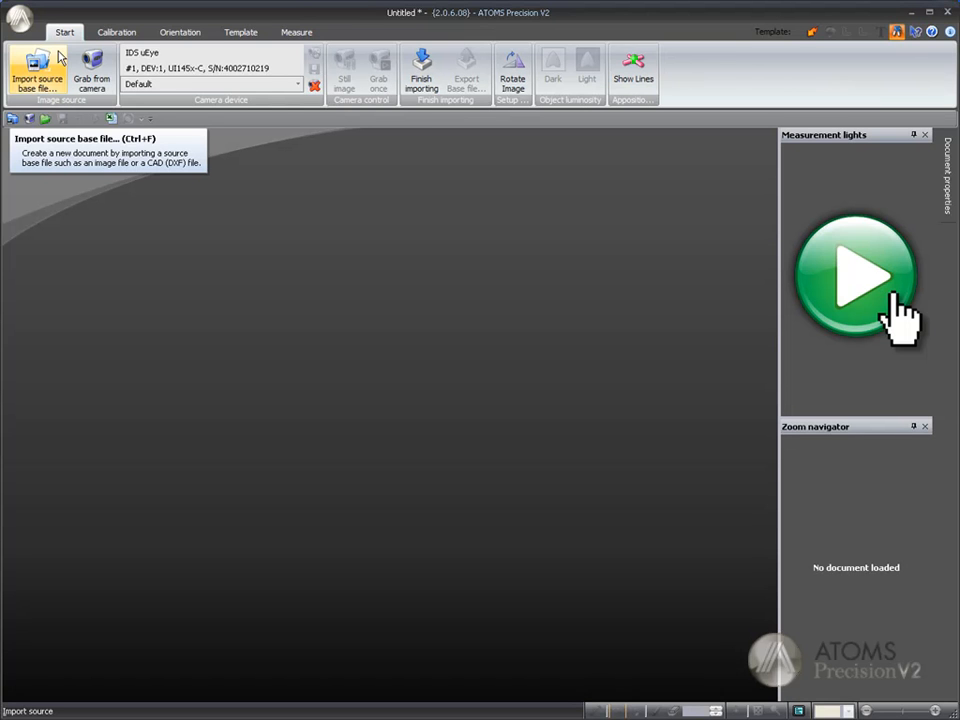
pyautogui.click(60, 57)
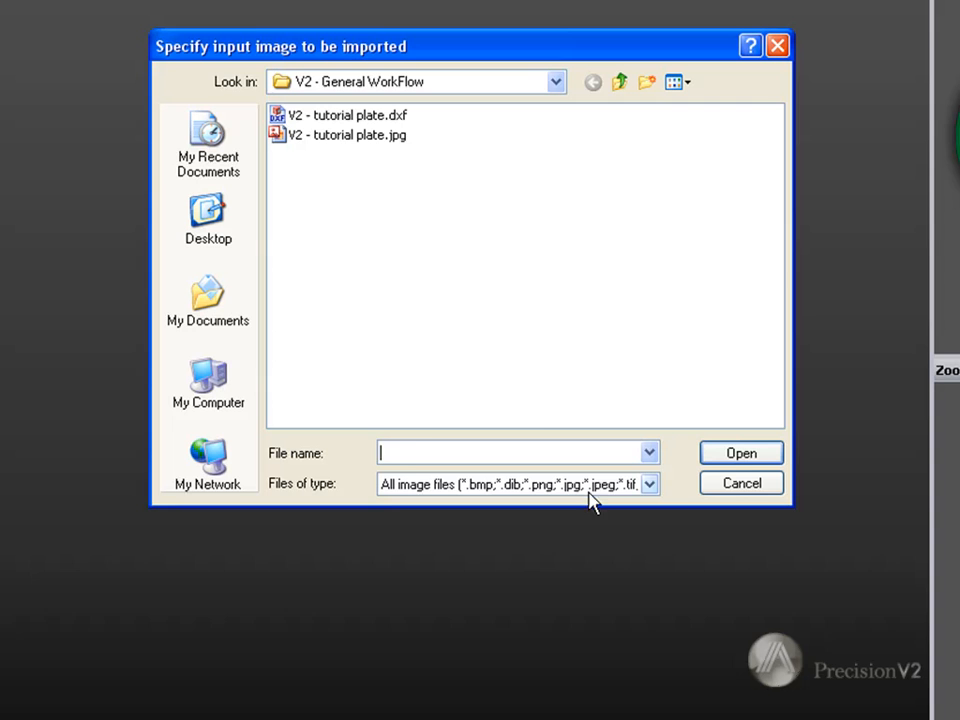
pyautogui.click(562, 502)
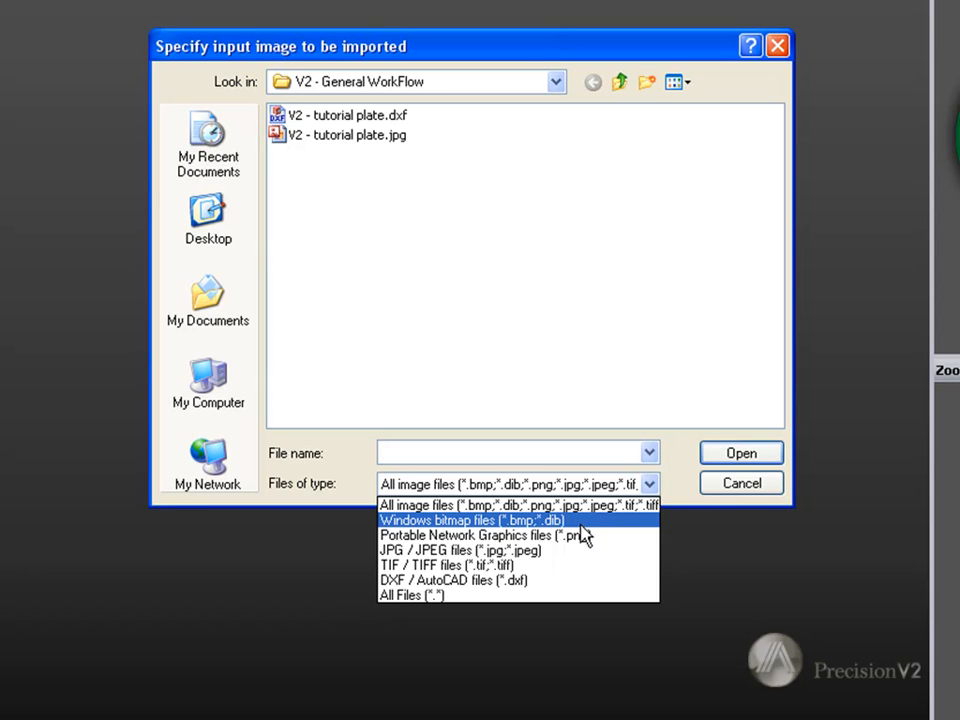
pyautogui.click(558, 551)
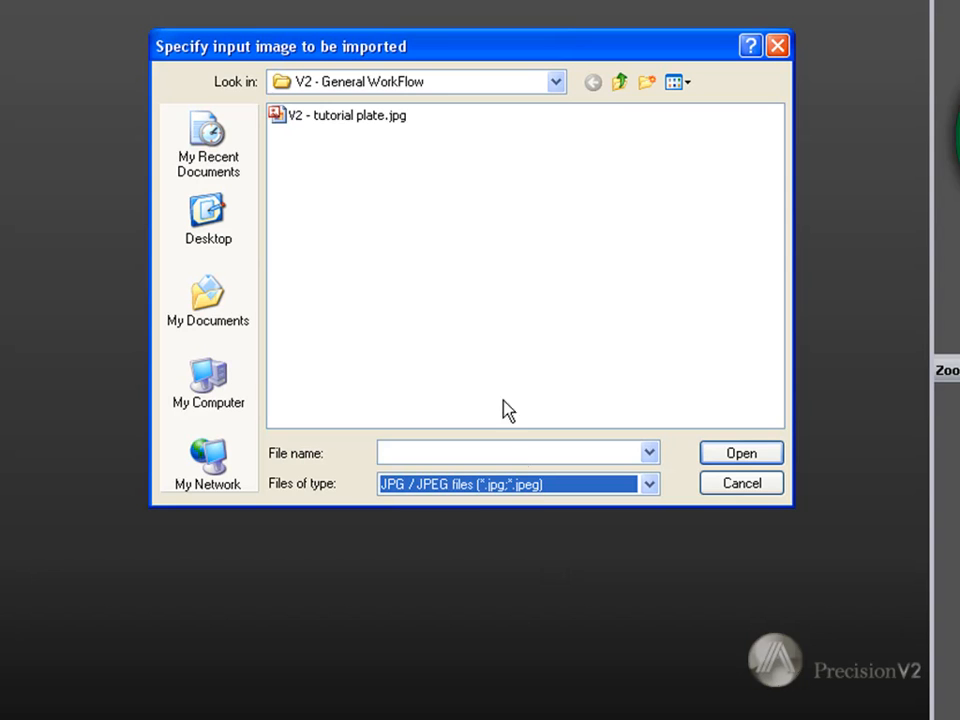
pyautogui.click(384, 118)
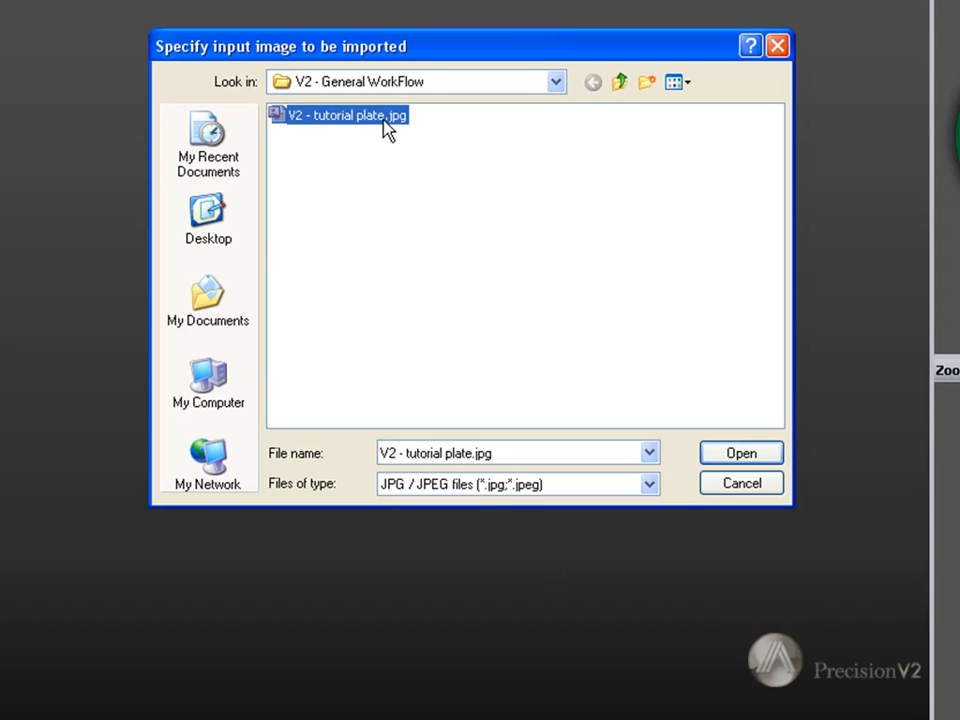
pyautogui.click(742, 454)
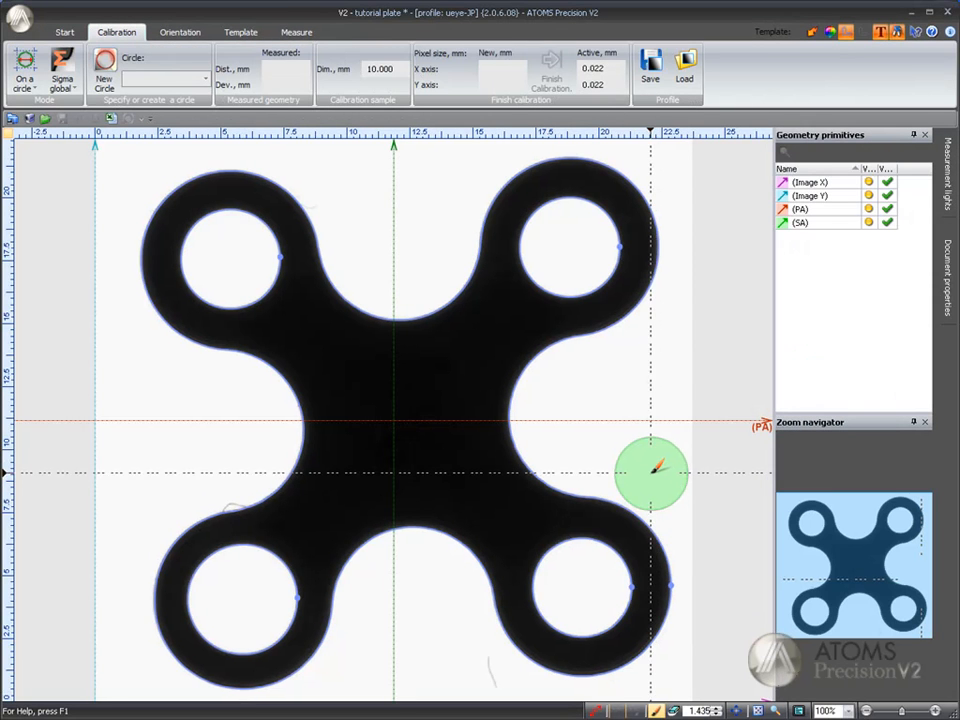
pyautogui.scroll(-2, 623, 407)
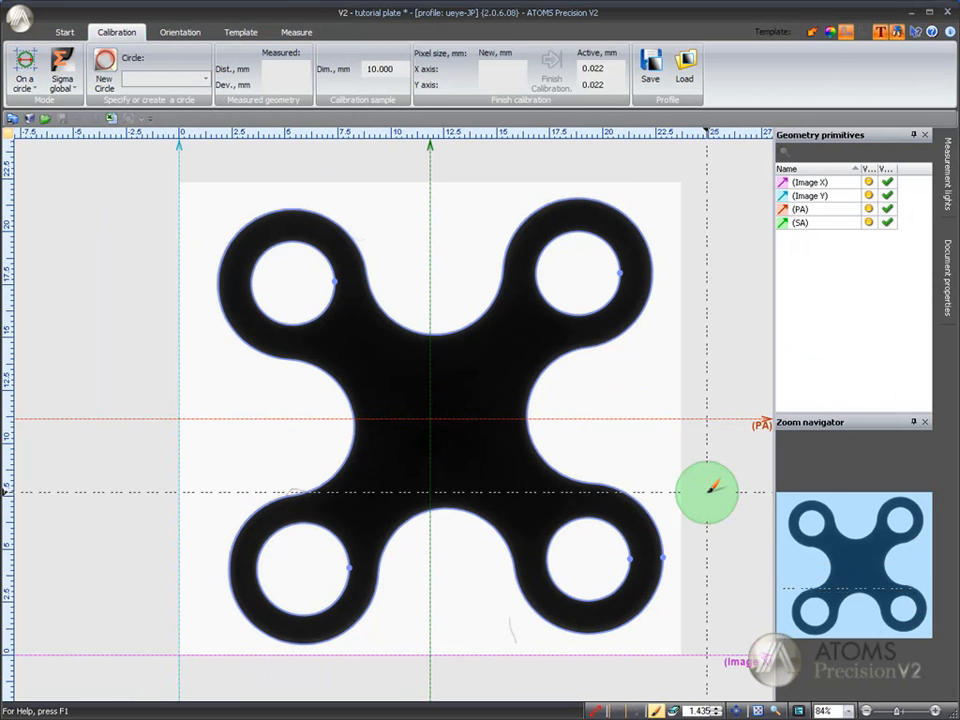
# Grab a new image of the plate from the IDS uEye camera and finish importing it
pyautogui.click(64, 32)
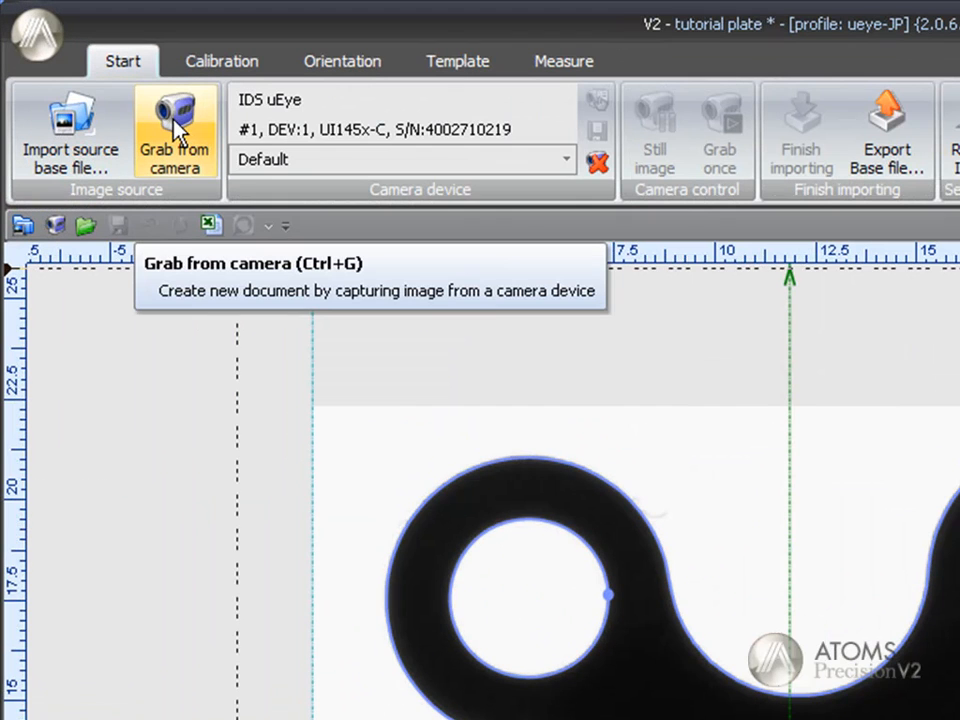
pyautogui.click(205, 165)
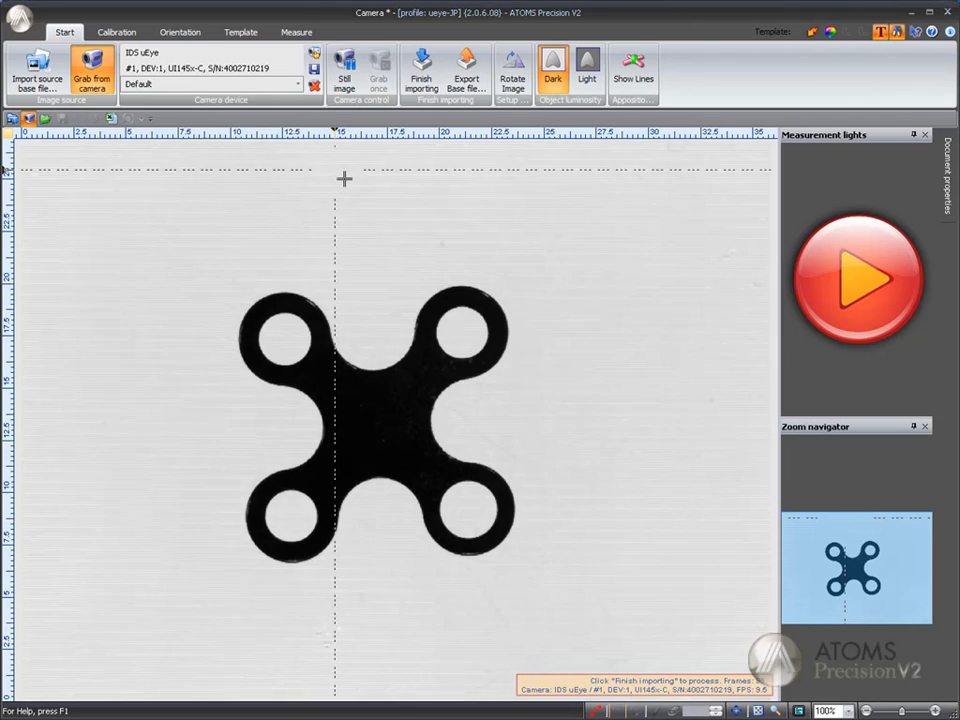
pyautogui.click(797, 300)
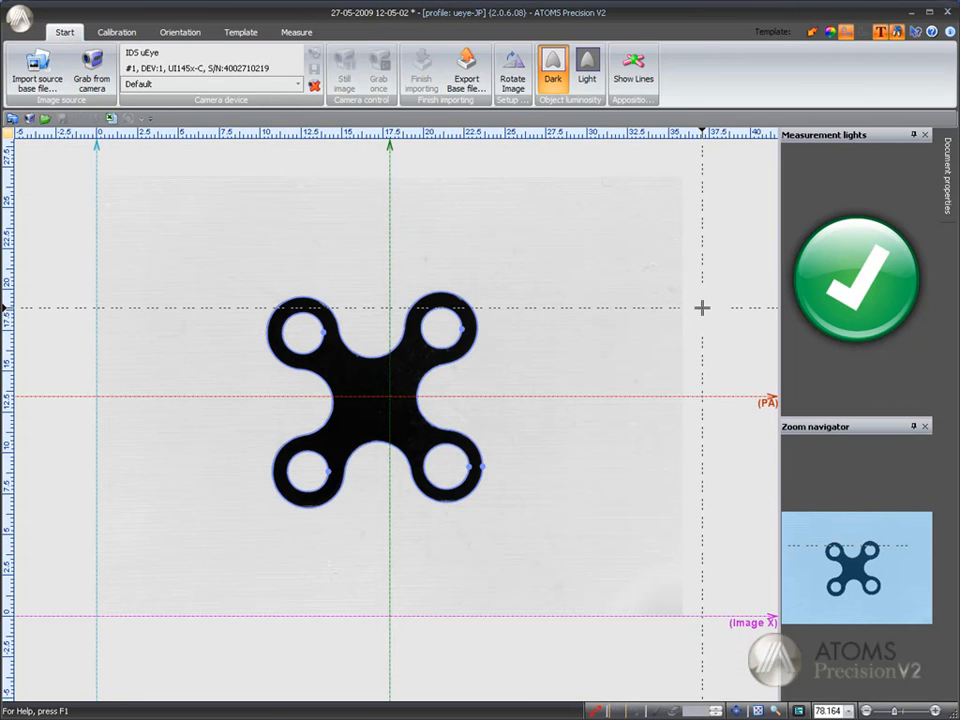
# Import the CAD source file "V2 - tutorial plate.dxf", filtering for DXF / AutoCAD files
pyautogui.click(40, 62)
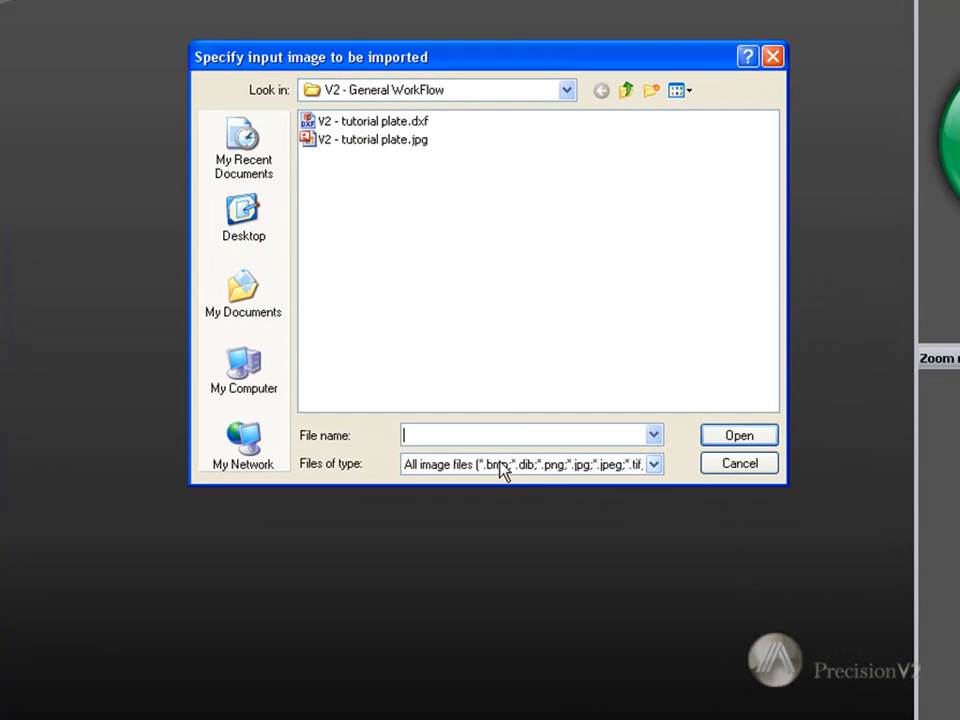
pyautogui.click(488, 502)
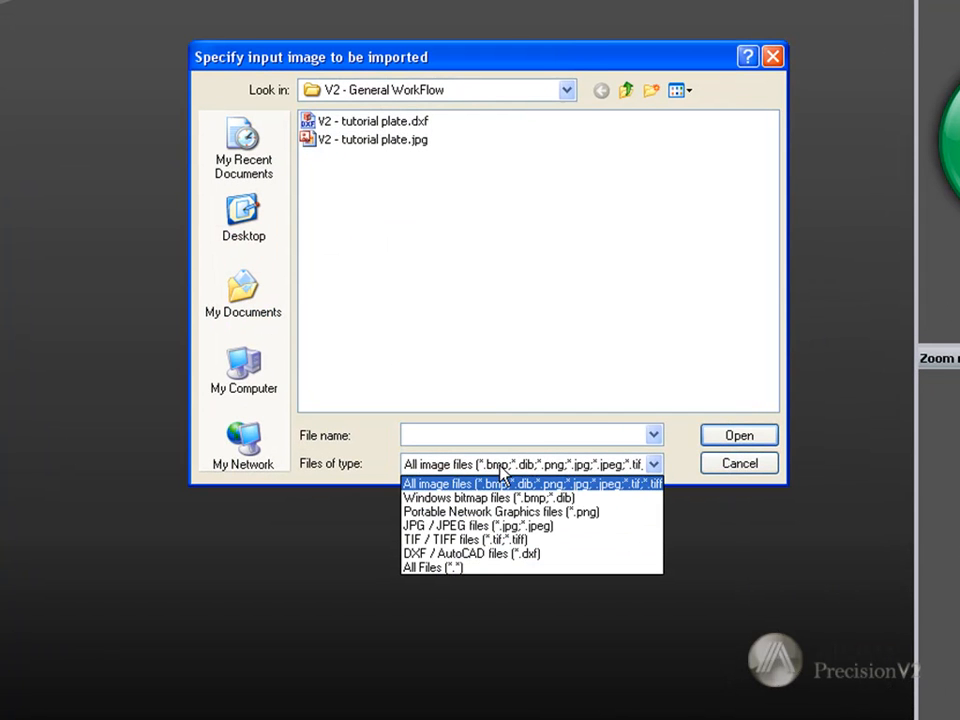
pyautogui.click(503, 555)
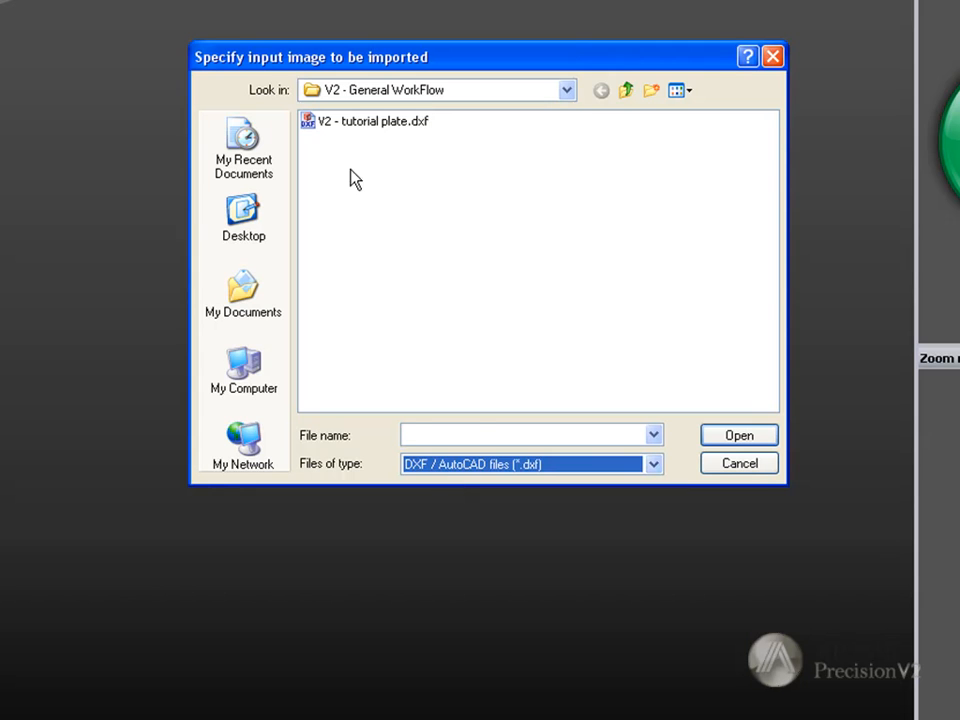
pyautogui.click(352, 124)
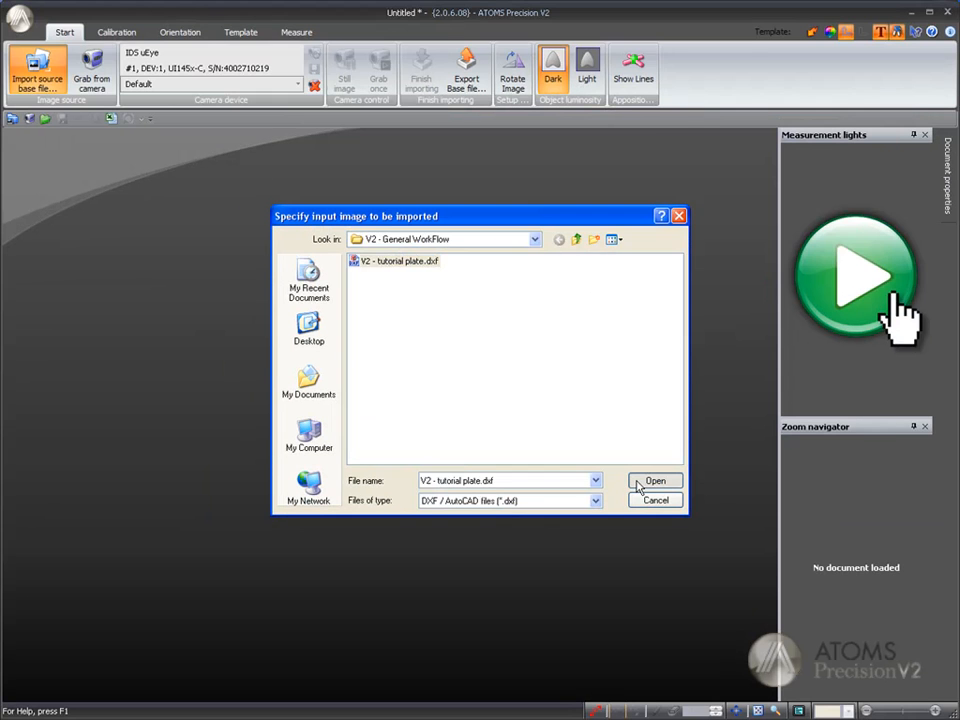
pyautogui.click(718, 440)
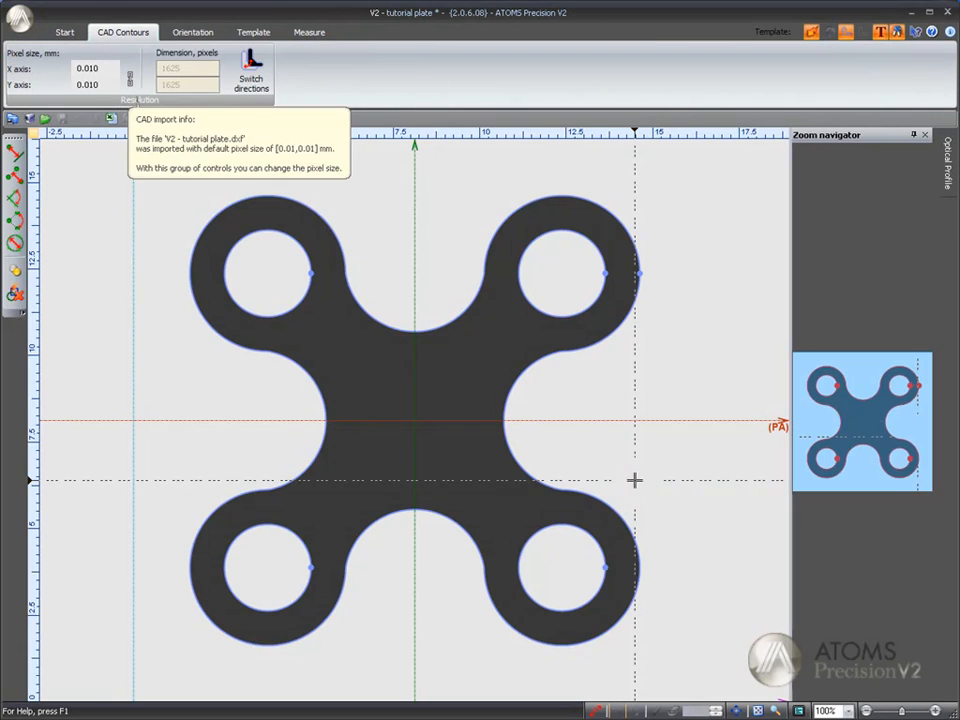
pyautogui.scroll(-1, 583, 409)
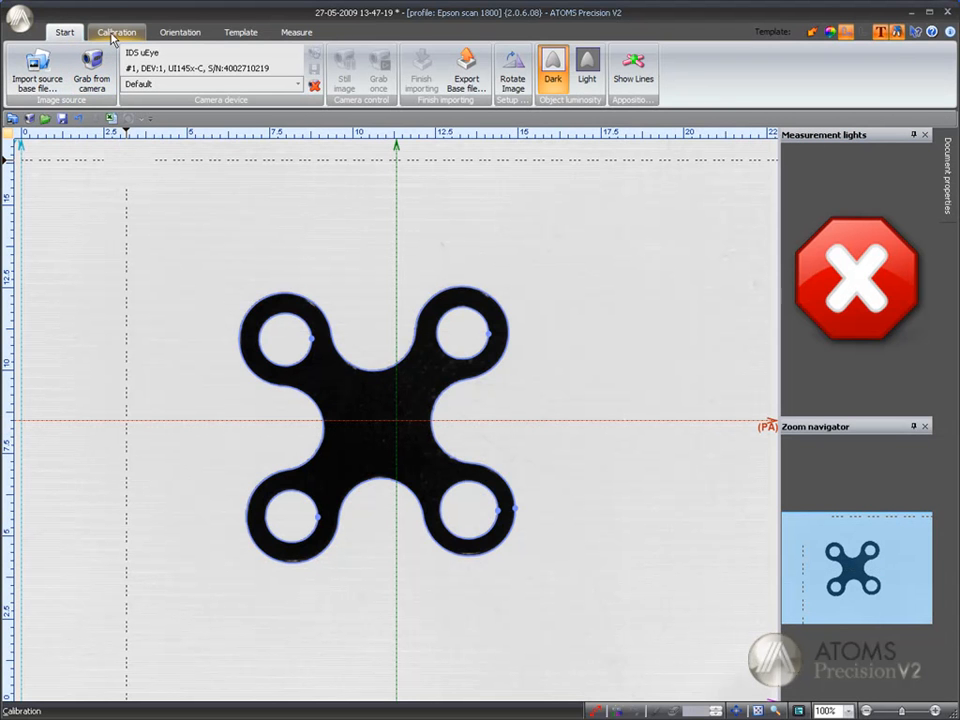
# In the calibration stage, show Circle on Mask 2 and the Diameter 5 measurement, and move the diameter label closer to its hole
pyautogui.click(117, 33)
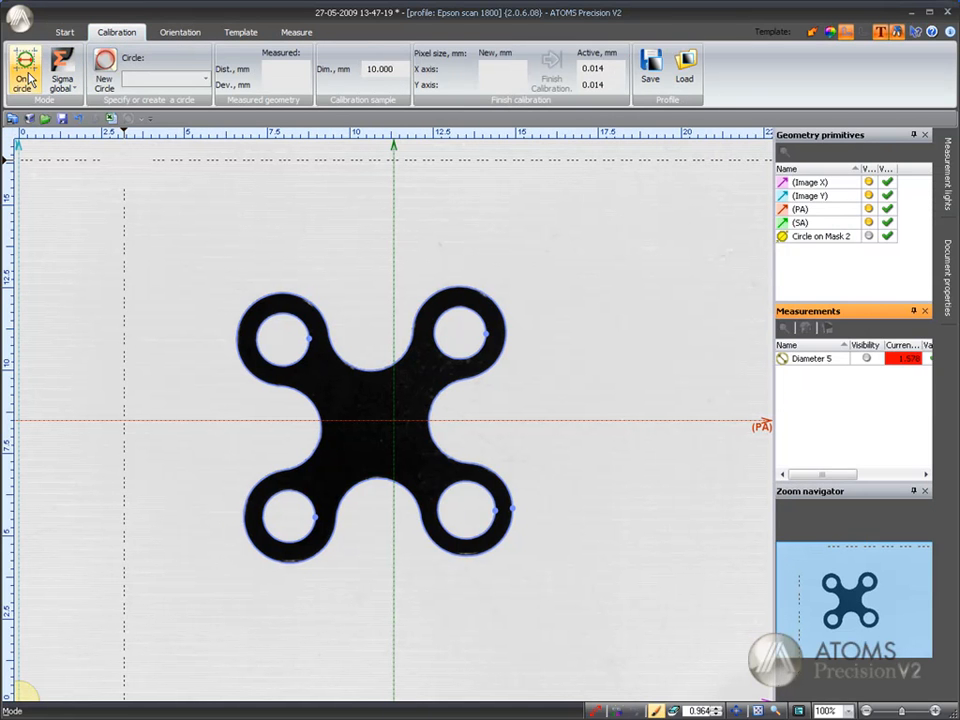
pyautogui.moveTo(143, 124); pyautogui.dragTo(635, 295)
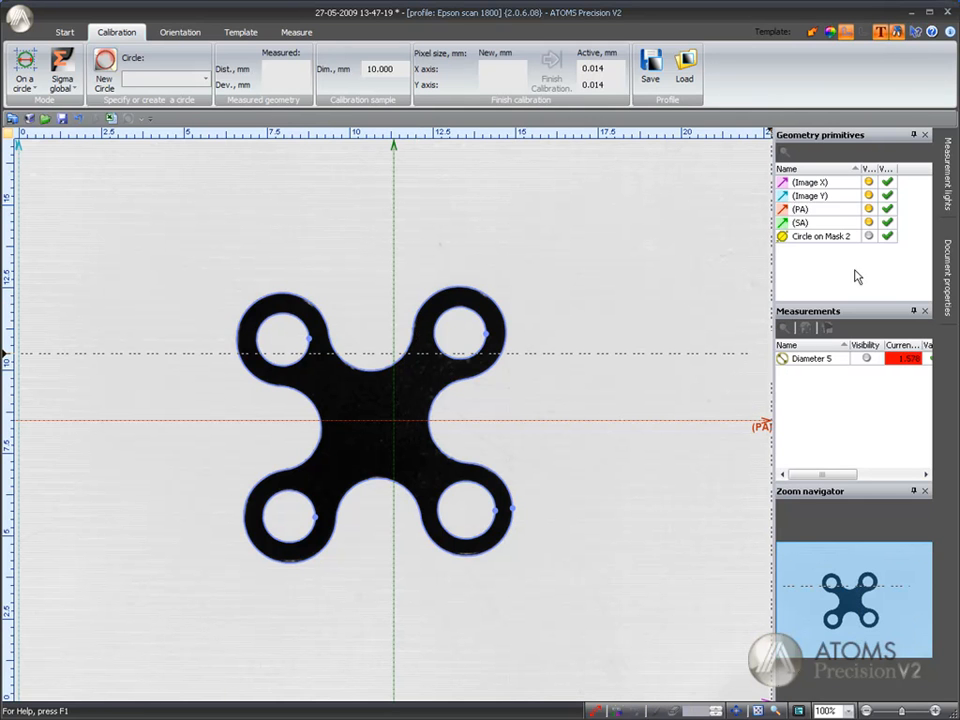
pyautogui.click(868, 237)
pyautogui.click(866, 358)
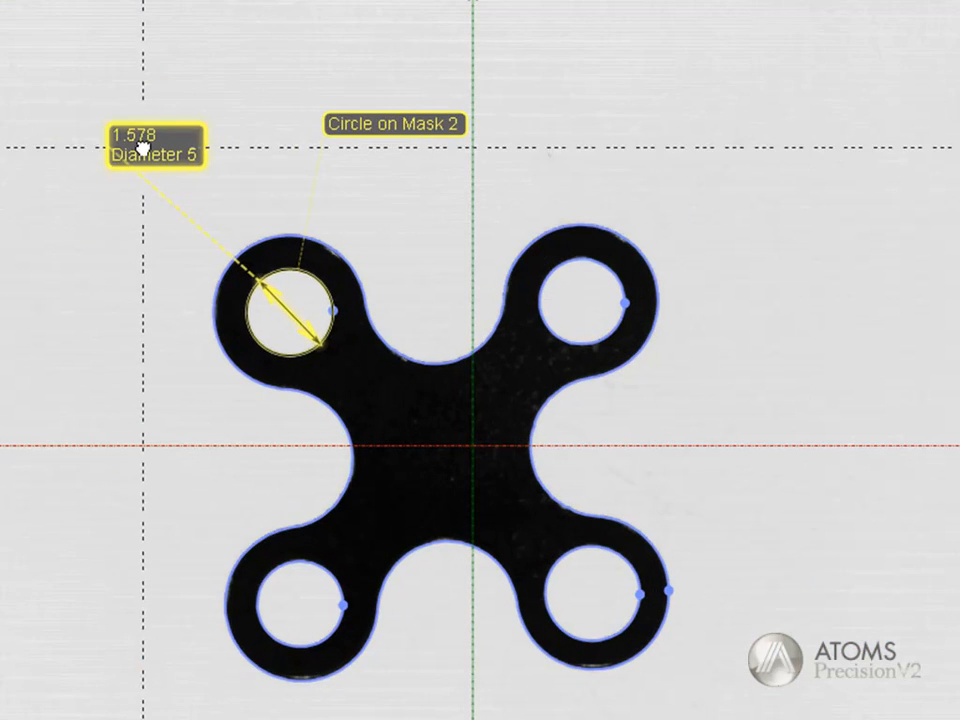
pyautogui.moveTo(143, 148); pyautogui.dragTo(164, 176)
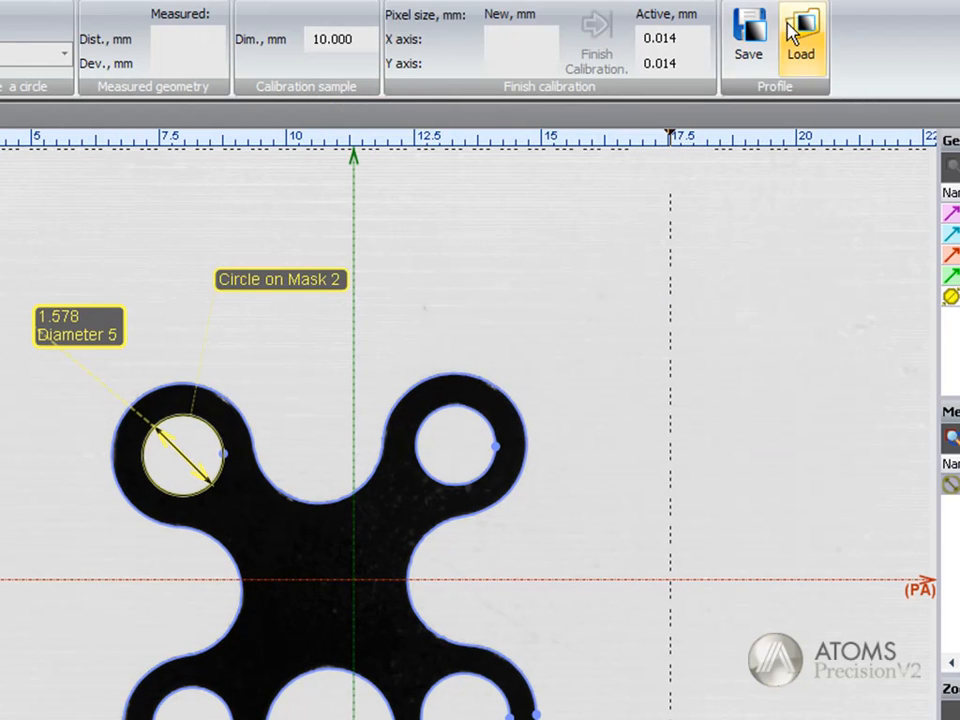
# Load the ueye-JP optical profile for the document and reposition the Diameter 5 label clear of the plate
pyautogui.click(795, 22)
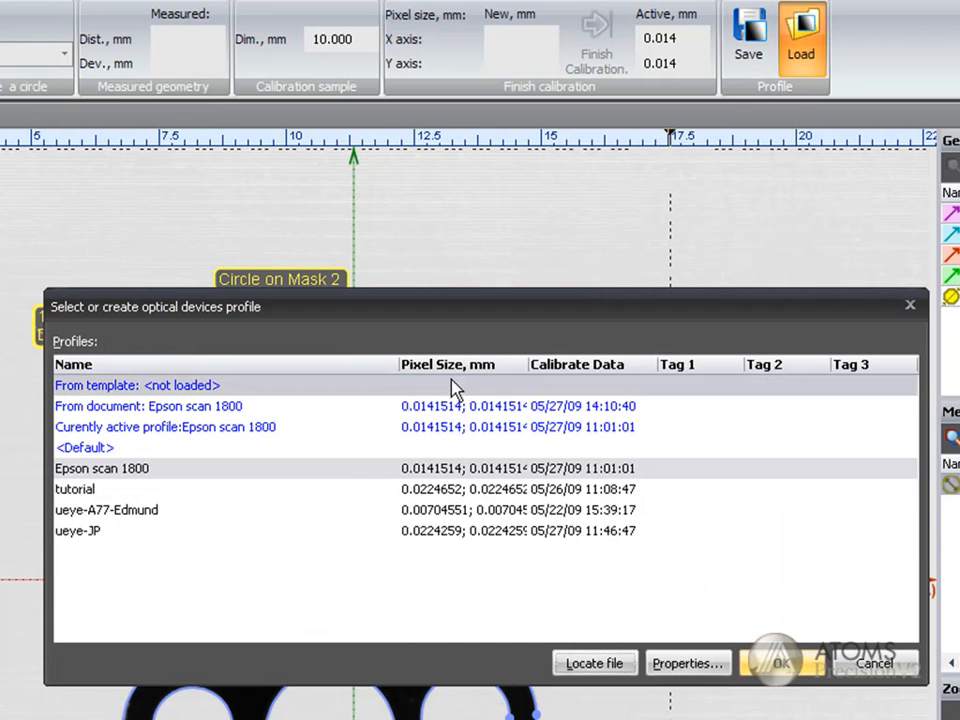
pyautogui.click(97, 532)
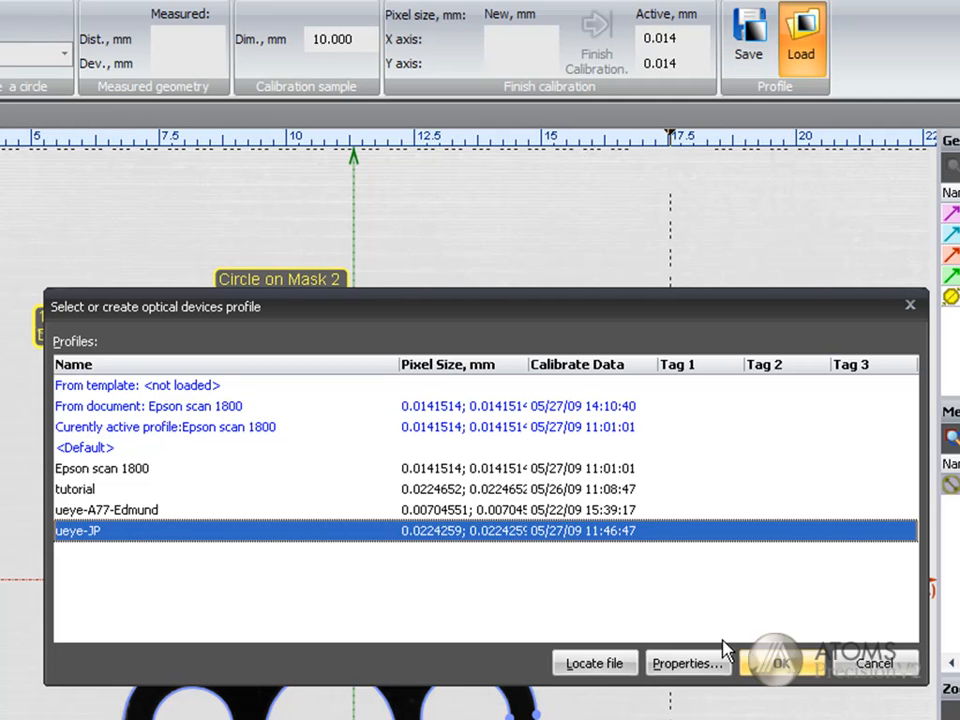
pyautogui.click(778, 663)
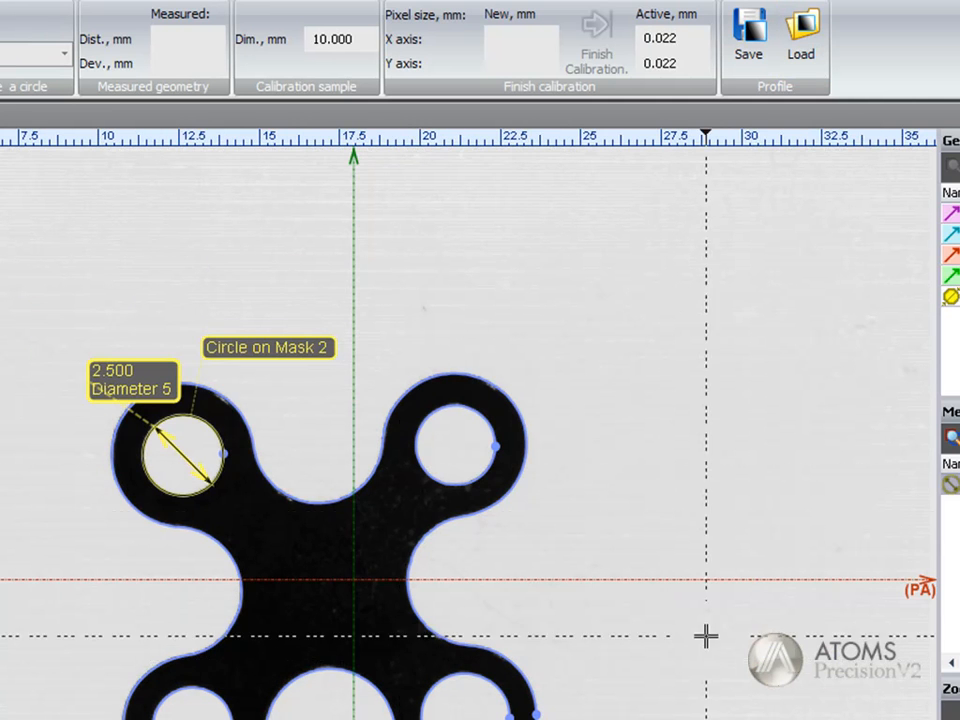
pyautogui.moveTo(170, 365); pyautogui.dragTo(142, 330)
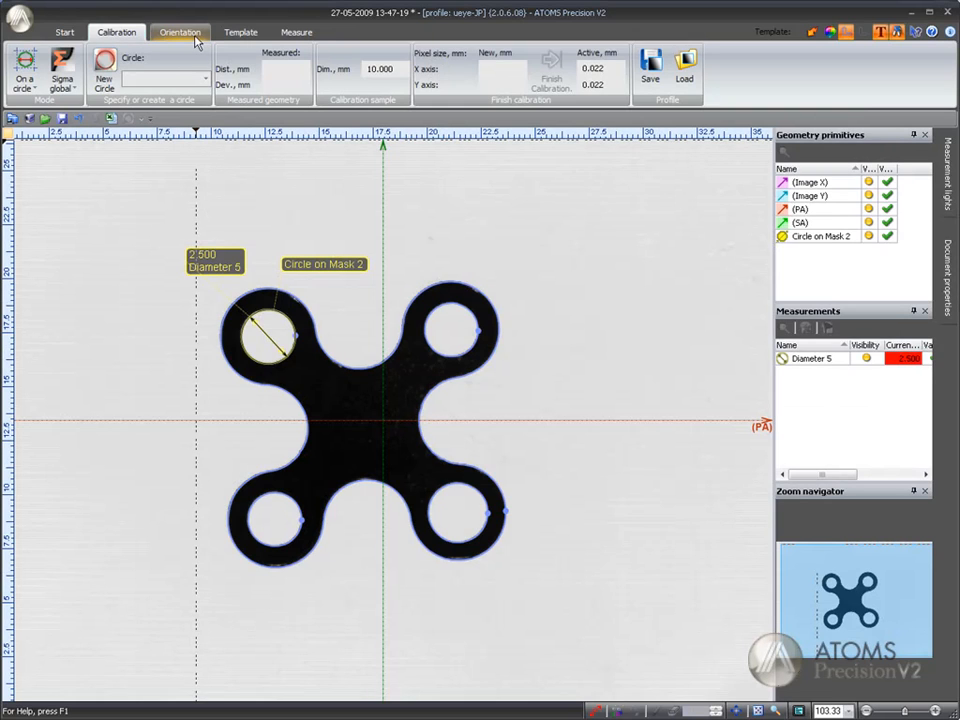
pyautogui.click(195, 40)
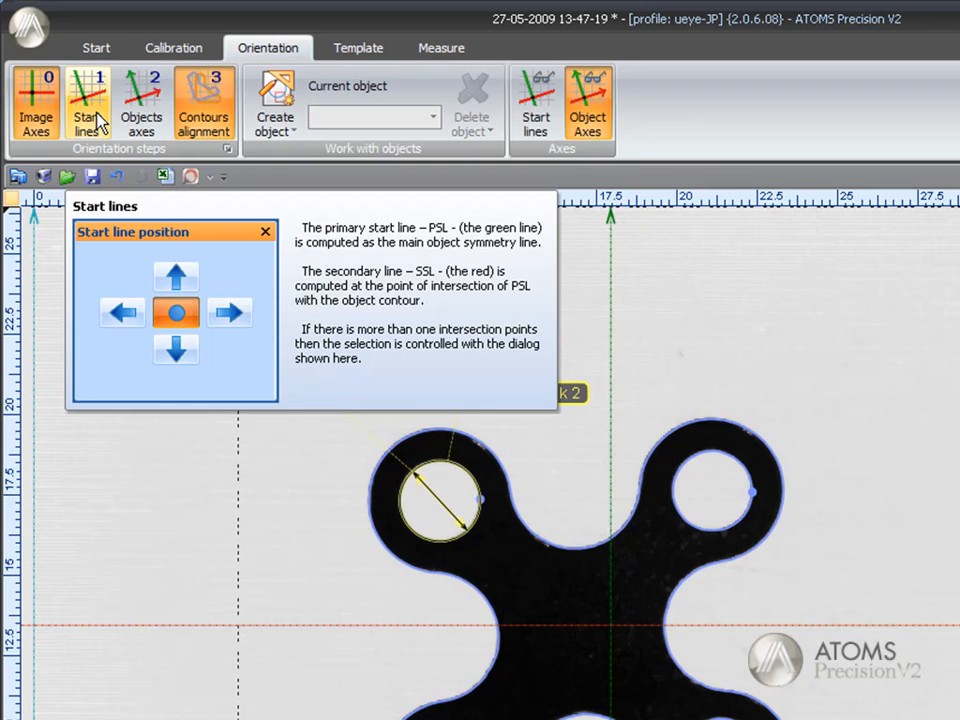
pyautogui.click(284, 128)
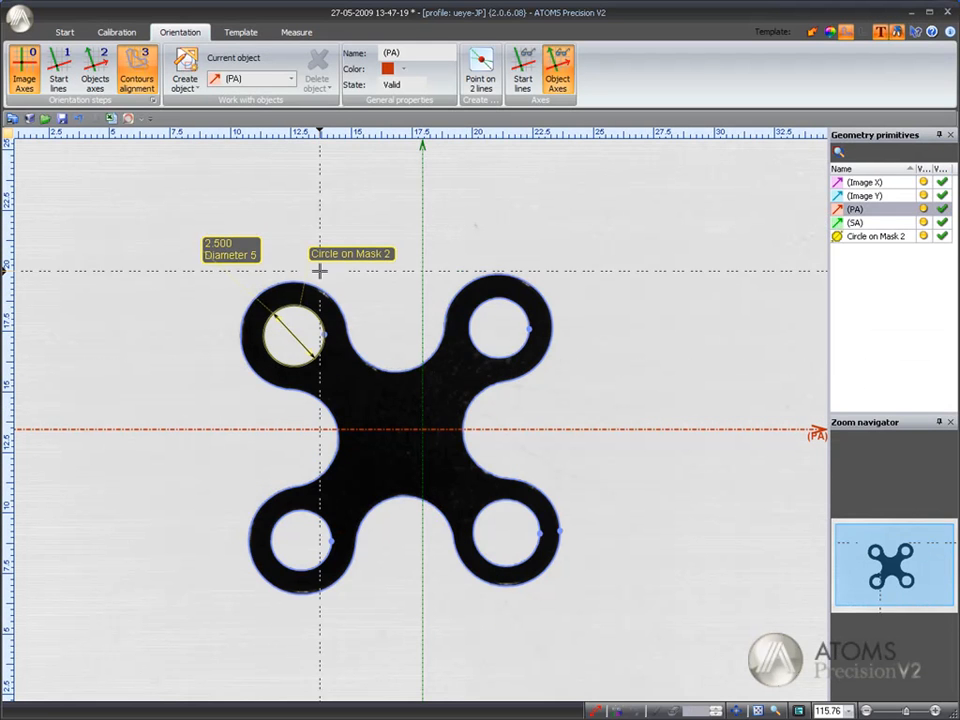
pyautogui.click(186, 88)
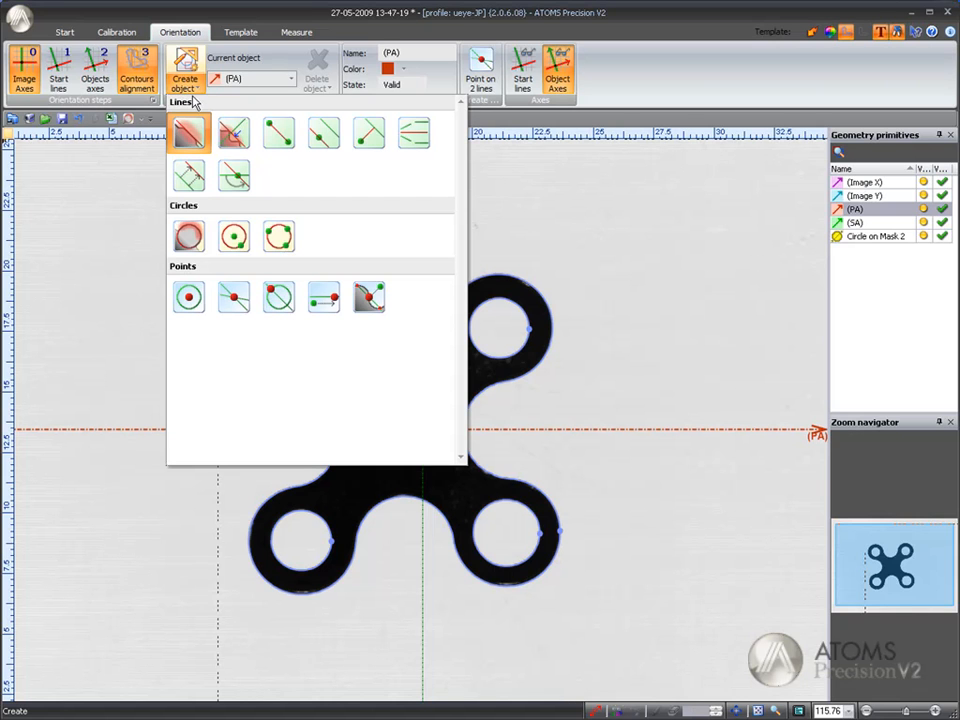
# Create a template circle on mask by painting over the upper-right hole's contour and part of that arm's outer edge
pyautogui.click(238, 33)
pyautogui.click(28, 80)
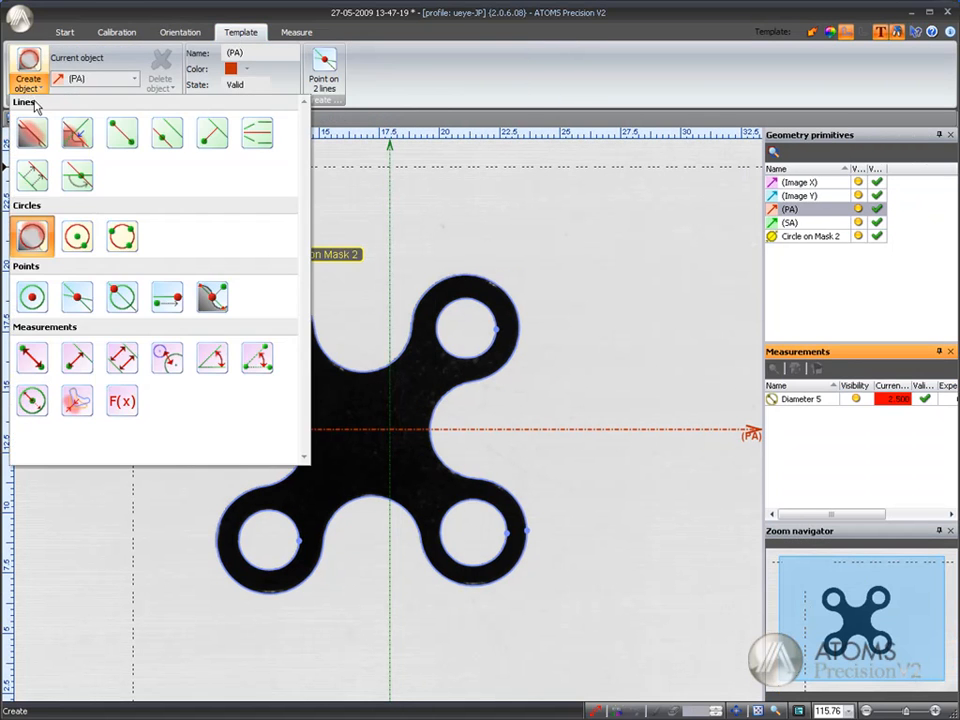
pyautogui.click(31, 237)
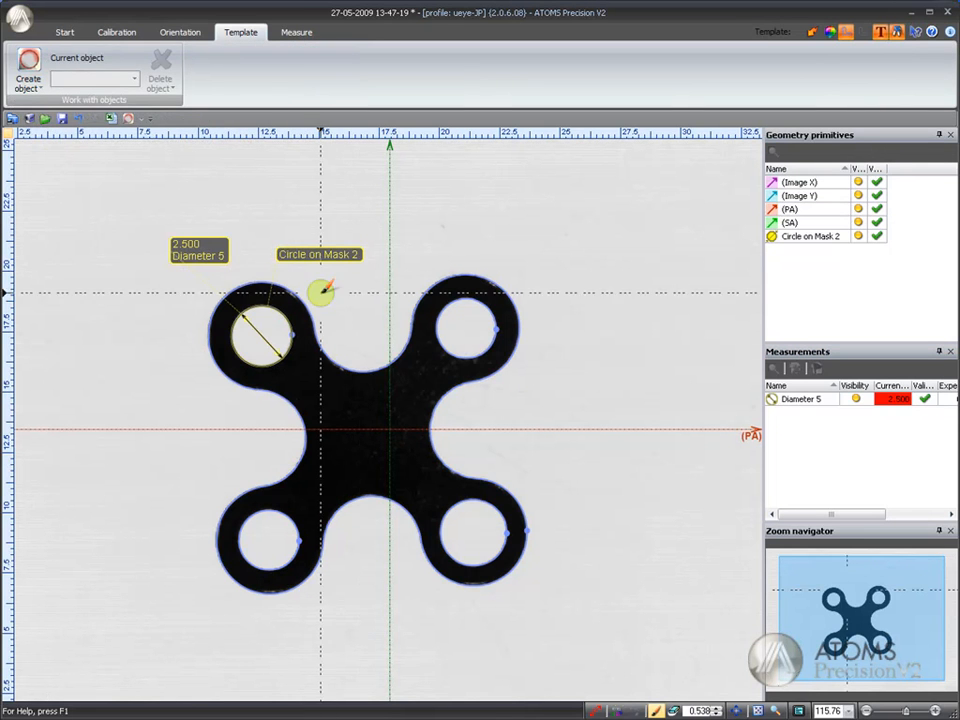
pyautogui.scroll(3, 458, 308)
pyautogui.moveTo(478, 316)
pyautogui.mouseDown()
pyautogui.moveTo(466, 294)
pyautogui.moveTo(439, 317)
pyautogui.moveTo(439, 360)
pyautogui.moveTo(490, 376)
pyautogui.moveTo(514, 332)
pyautogui.moveTo(495, 292)
pyautogui.mouseUp()
pyautogui.moveTo(567, 288)
pyautogui.mouseDown()
pyautogui.moveTo(572, 364)
pyautogui.moveTo(545, 418)
pyautogui.mouseUp()
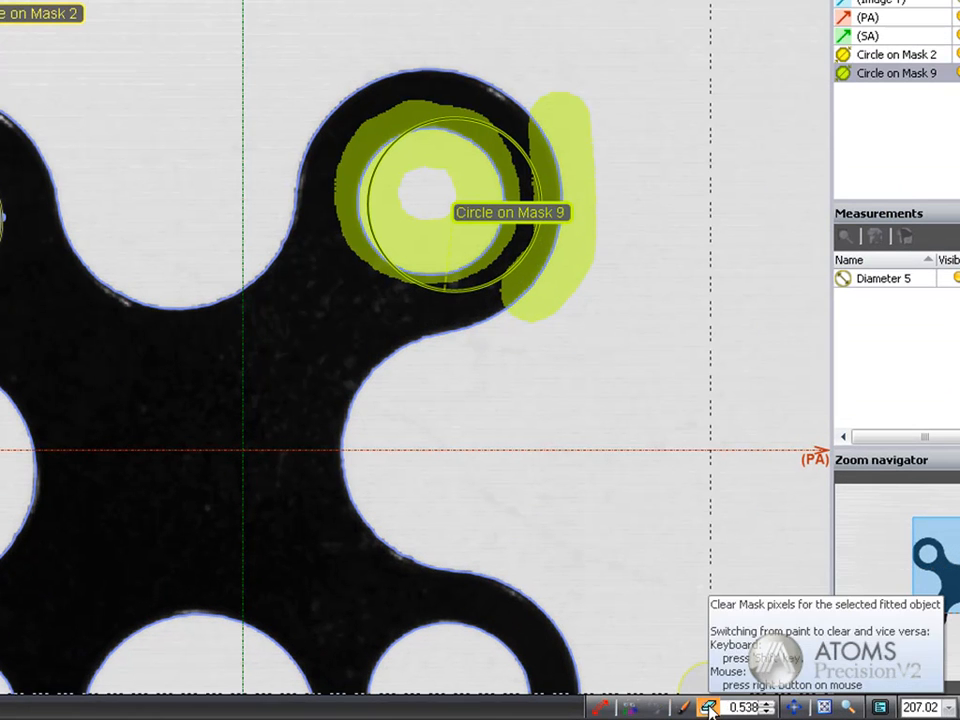
# Erase the outer-edge mask of Circle on Mask 9 so only the upper-right hole's contour is masked
pyautogui.click(672, 711)
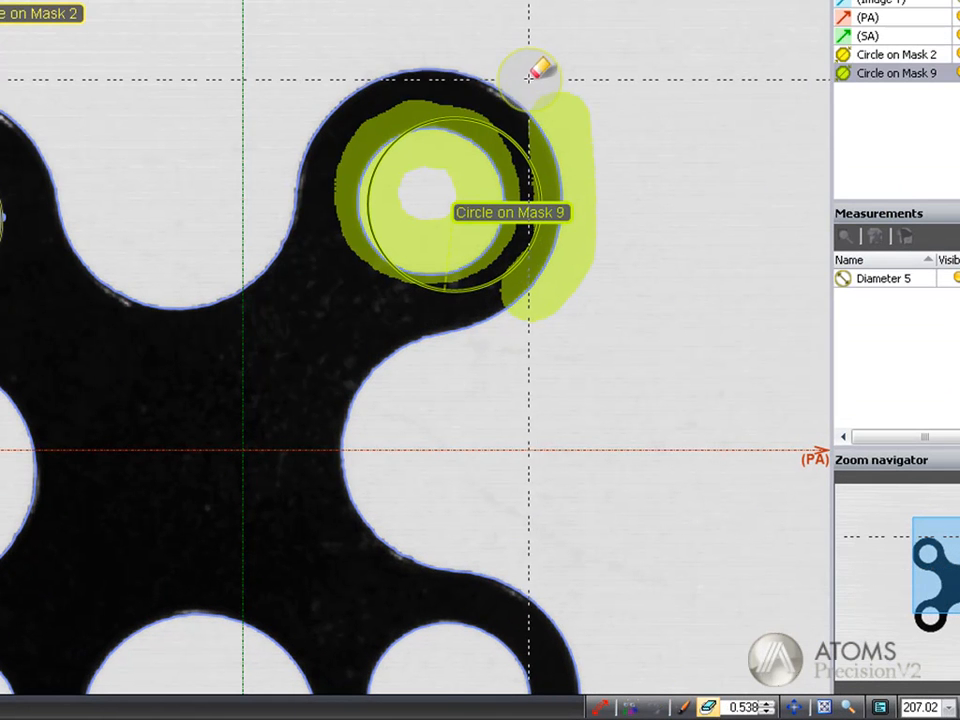
pyautogui.moveTo(529, 77); pyautogui.dragTo(568, 130)
pyautogui.moveTo(605, 212)
pyautogui.mouseDown()
pyautogui.moveTo(579, 268)
pyautogui.moveTo(541, 300)
pyautogui.mouseUp()
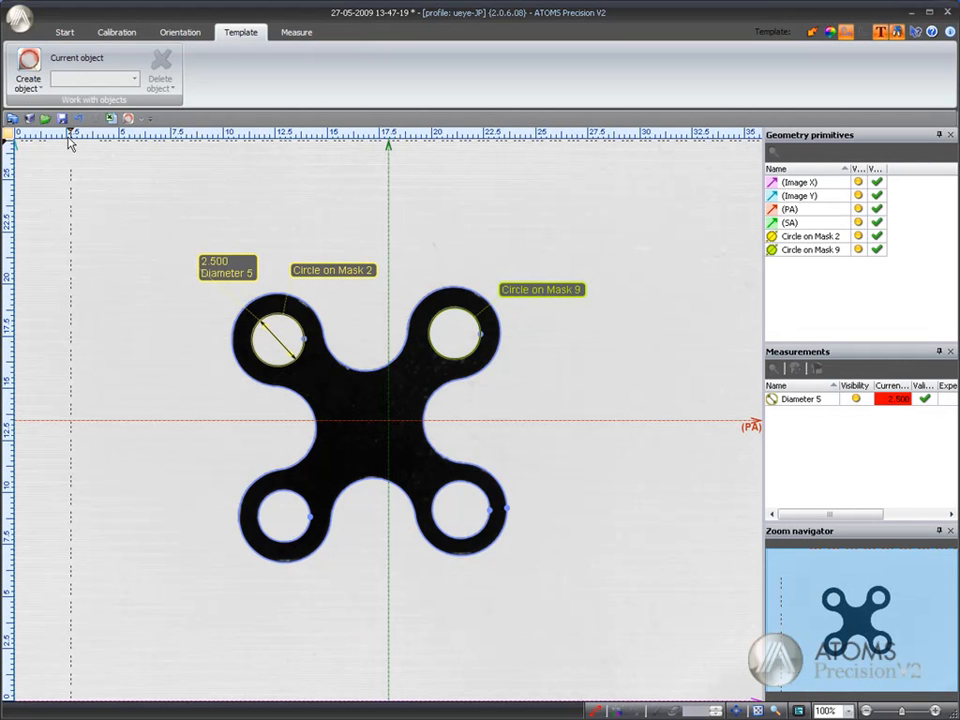
# Create a diameter measurement on Circle on Mask 9 and move the circle and diameter labels above the plate
pyautogui.click(28, 72)
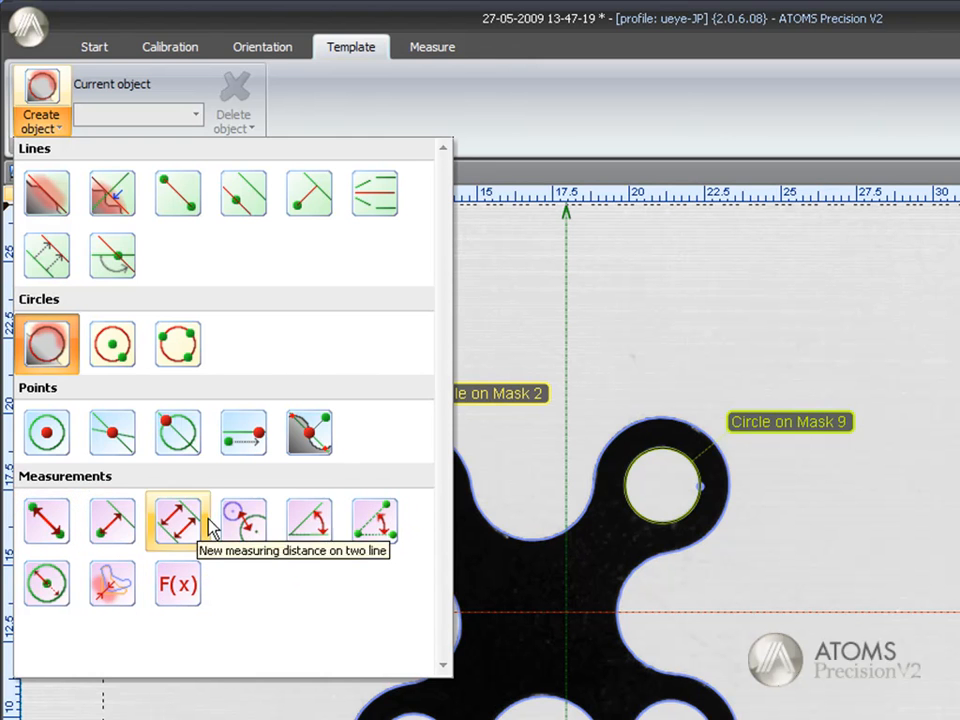
pyautogui.click(49, 581)
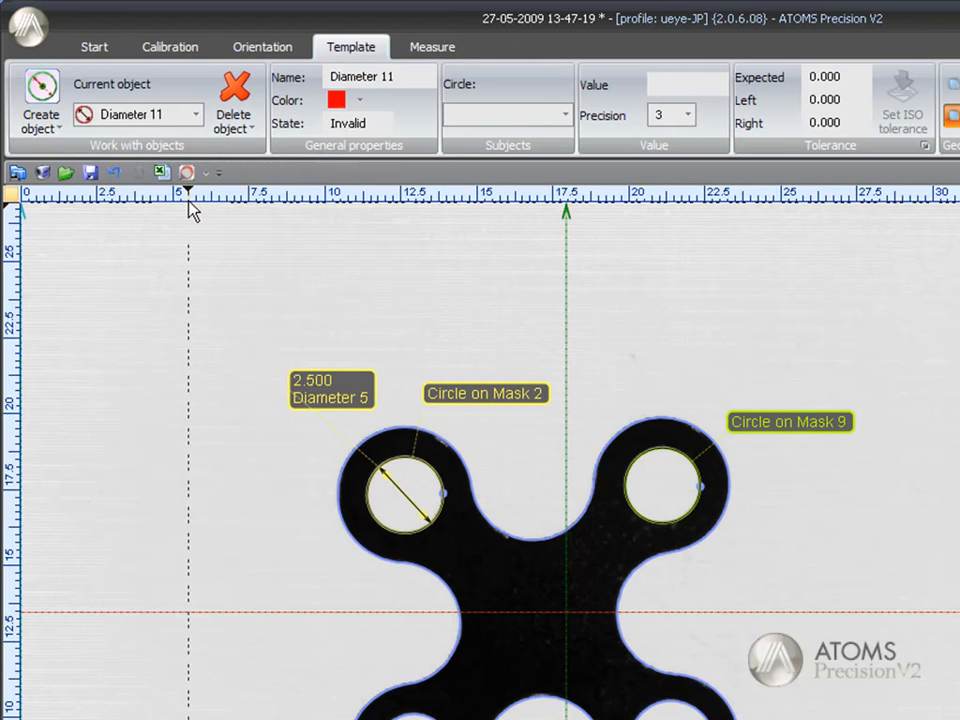
pyautogui.click(196, 116)
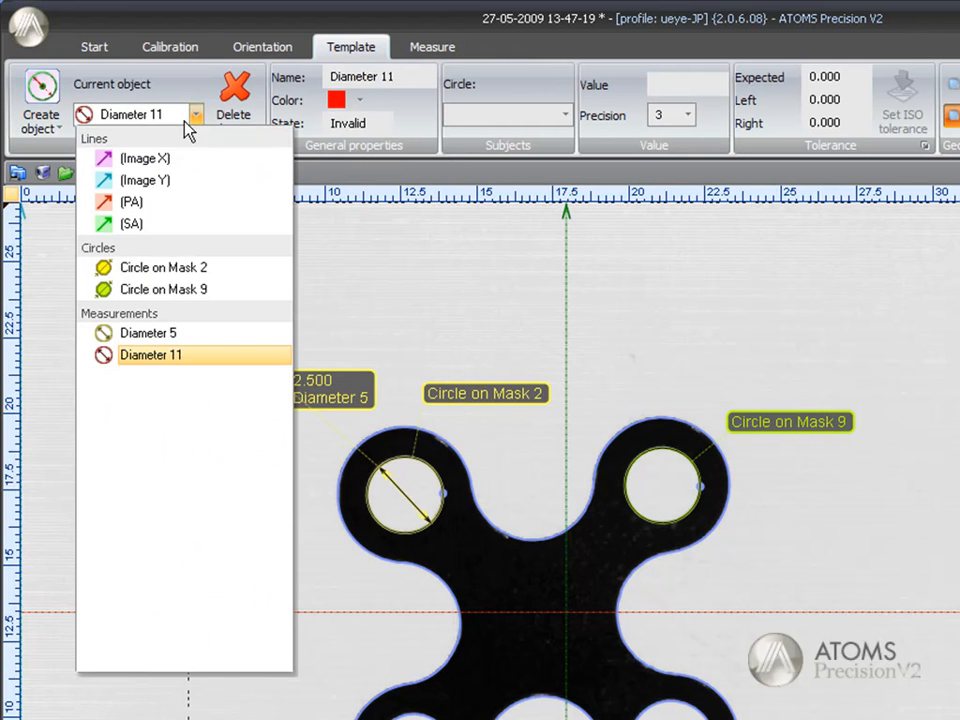
pyautogui.click(163, 291)
pyautogui.moveTo(768, 421); pyautogui.dragTo(745, 383)
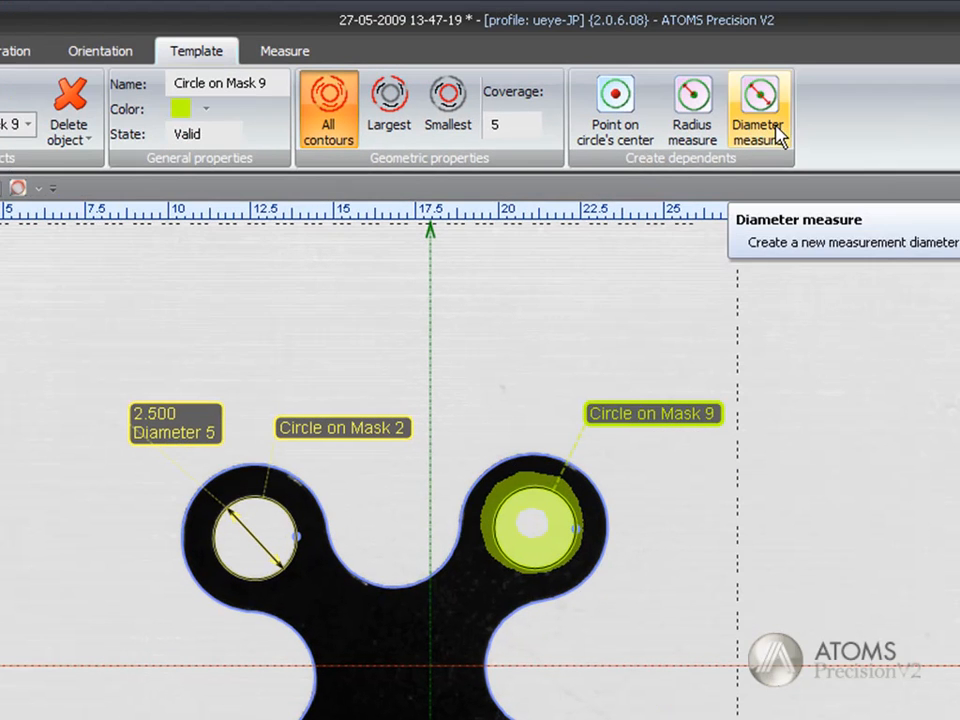
pyautogui.click(779, 137)
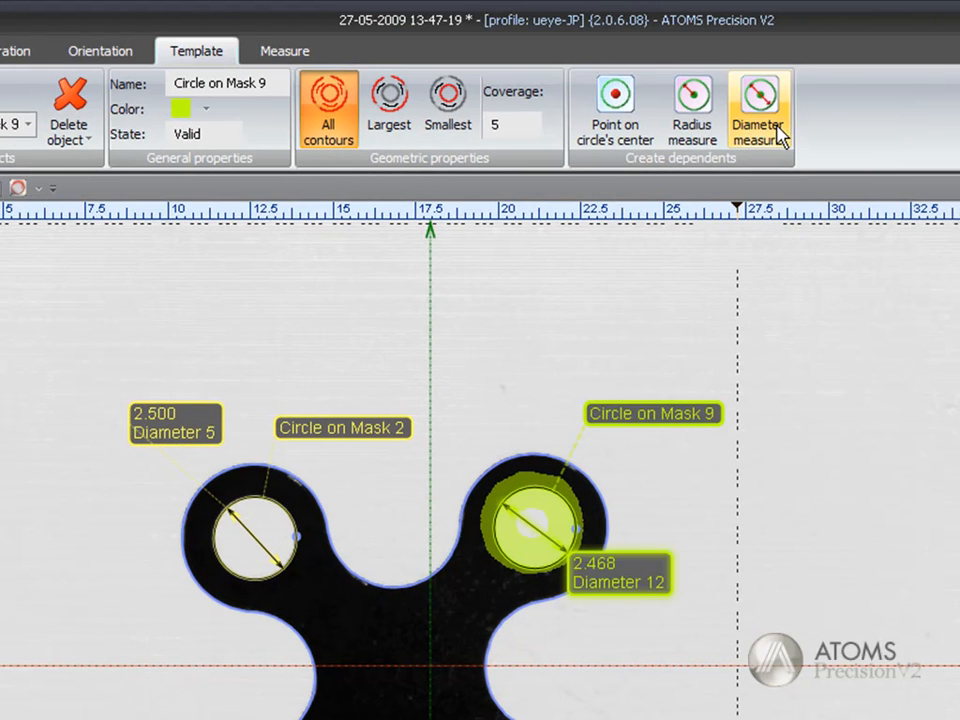
pyautogui.moveTo(604, 572); pyautogui.dragTo(573, 330)
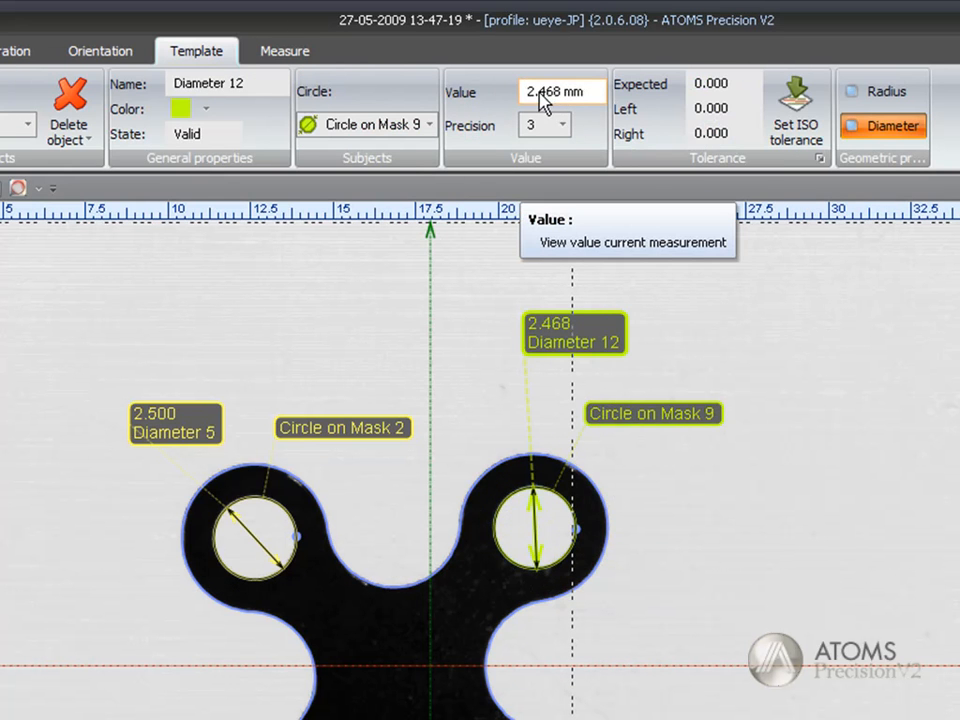
# Set the upper-right hole diameter's expected value to 2.5 mm, apply the ISO tolerance and enter 0.15 as a tolerance limit
pyautogui.click(728, 88)
pyautogui.write('2.5')
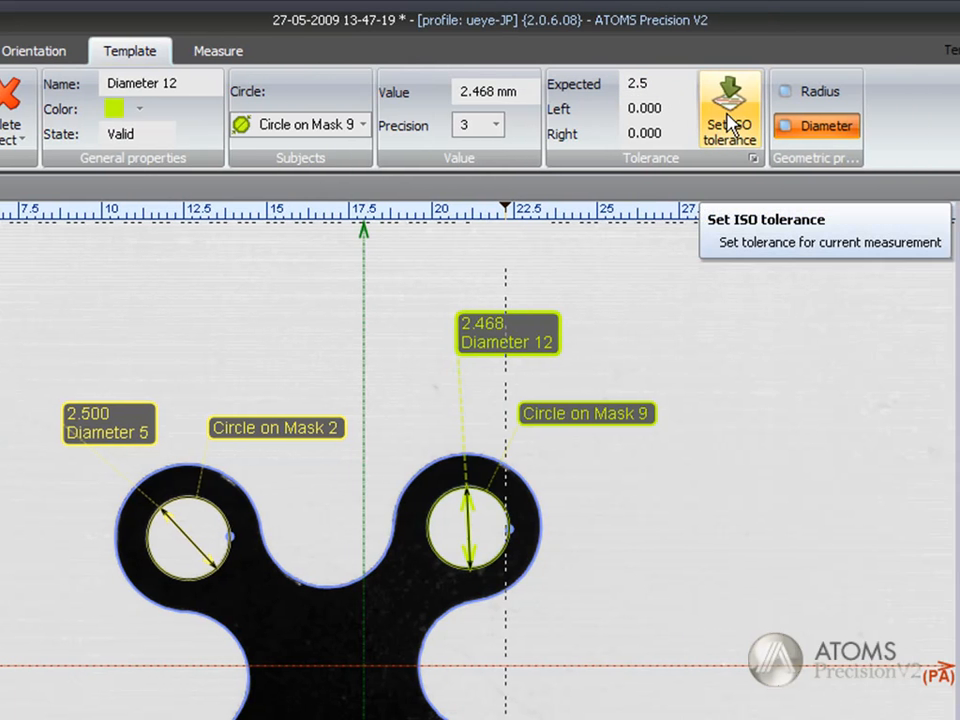
pyautogui.click(731, 124)
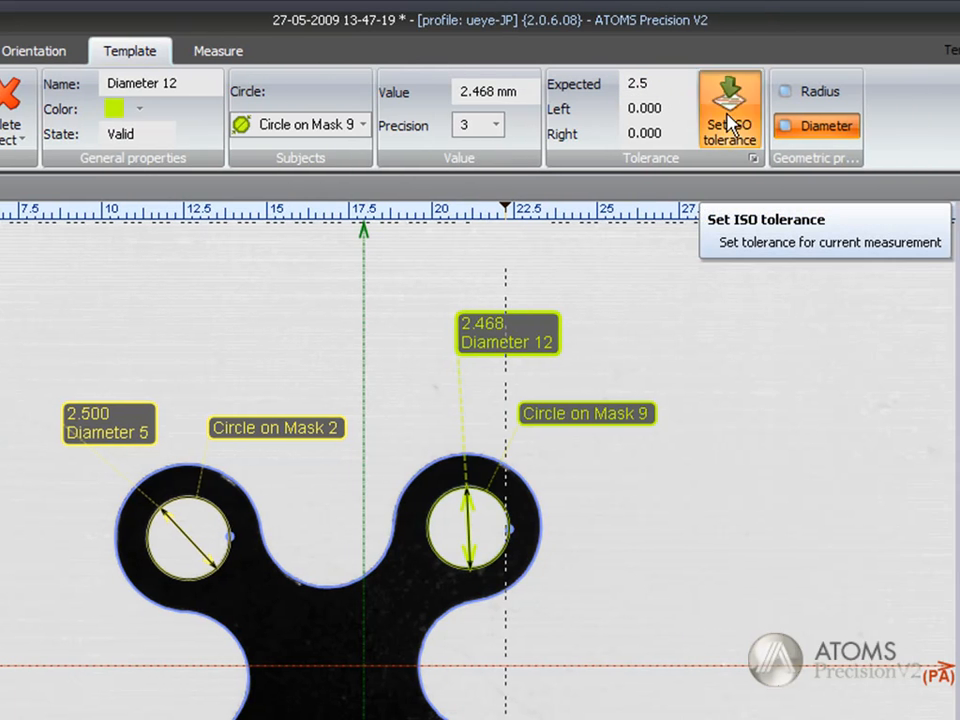
pyautogui.click(679, 133)
pyautogui.write('0.15')
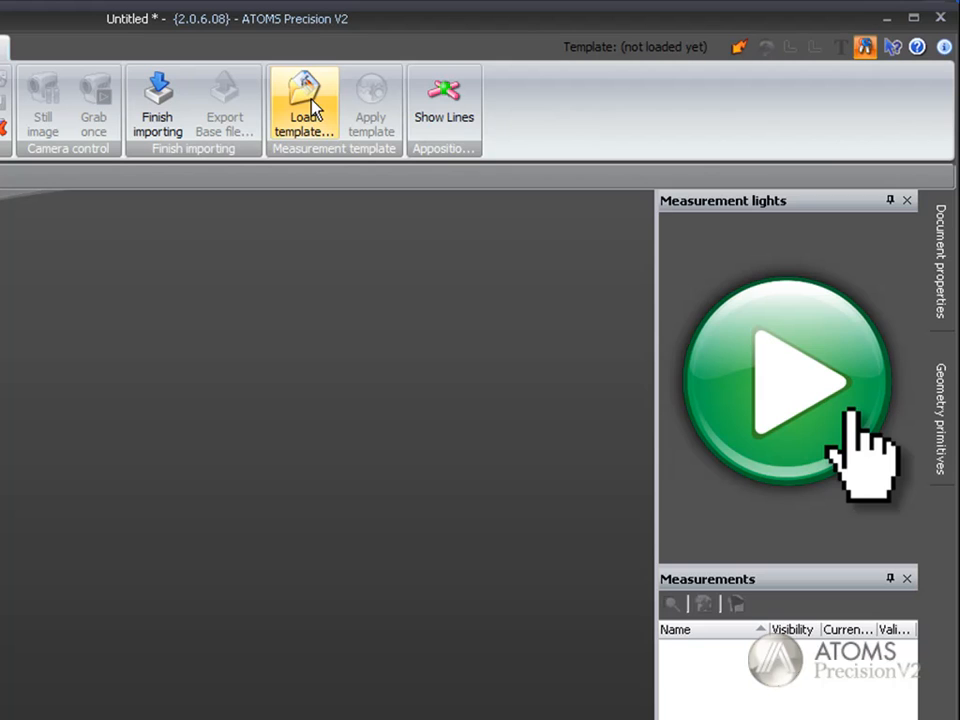
# Show the template thumbnail pane and load the measurement template "V2 - tutorial plate .atoms" from it
pyautogui.rightClick(681, 206)
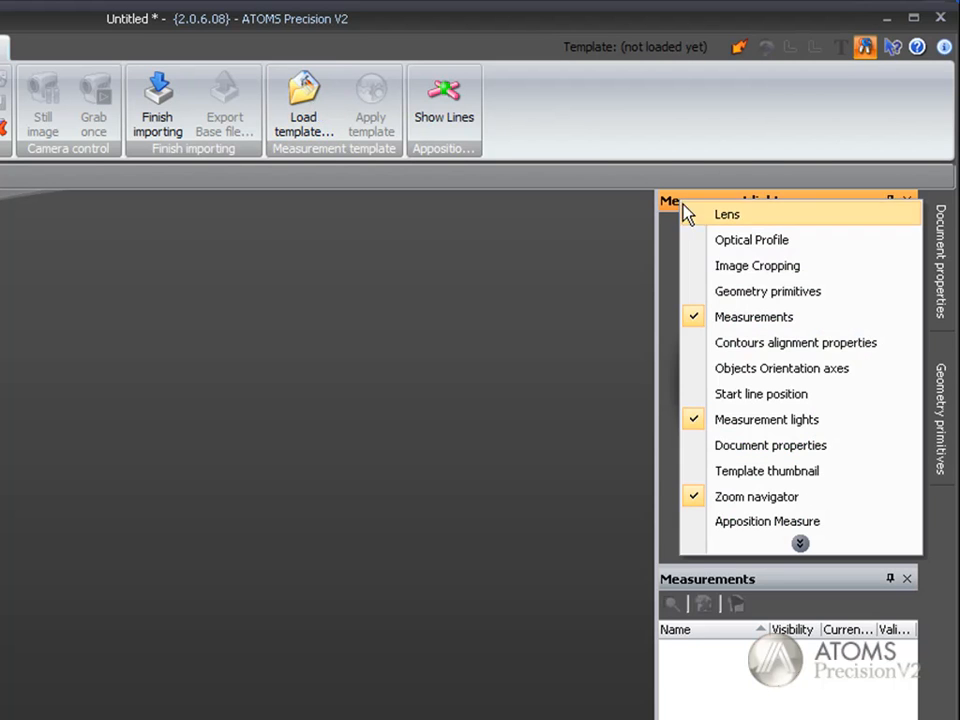
pyautogui.click(829, 478)
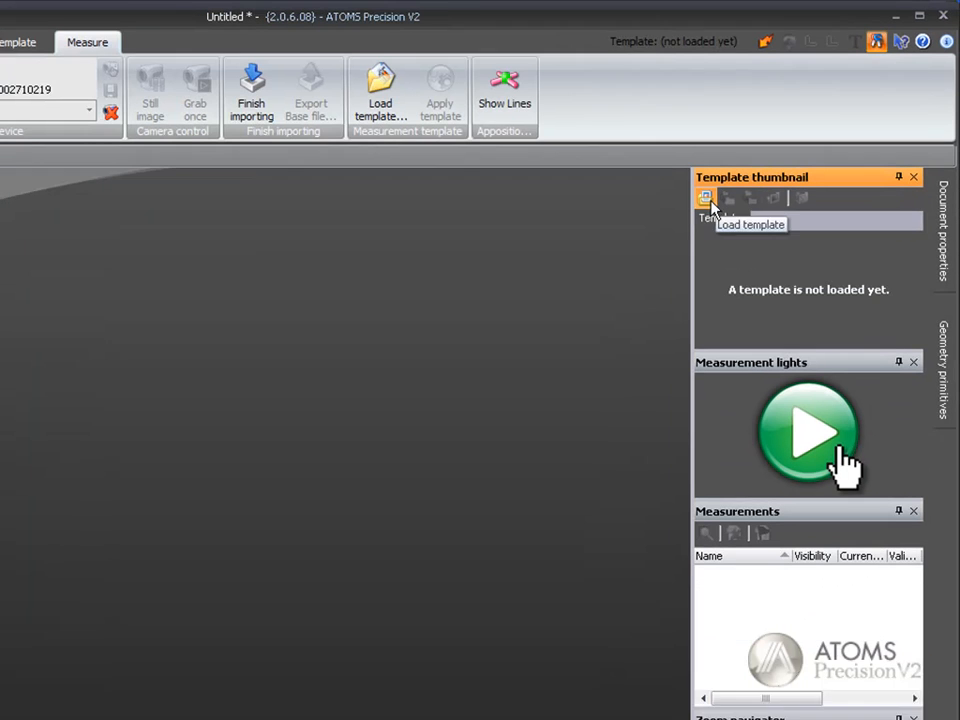
pyautogui.click(673, 226)
pyautogui.click(142, 391)
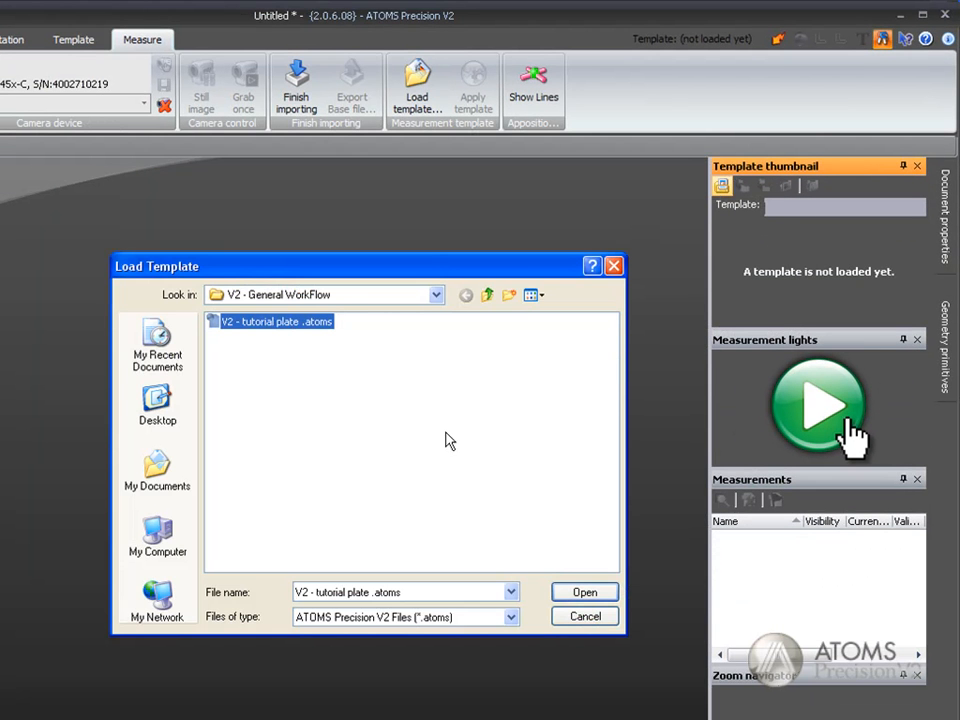
pyautogui.click(574, 594)
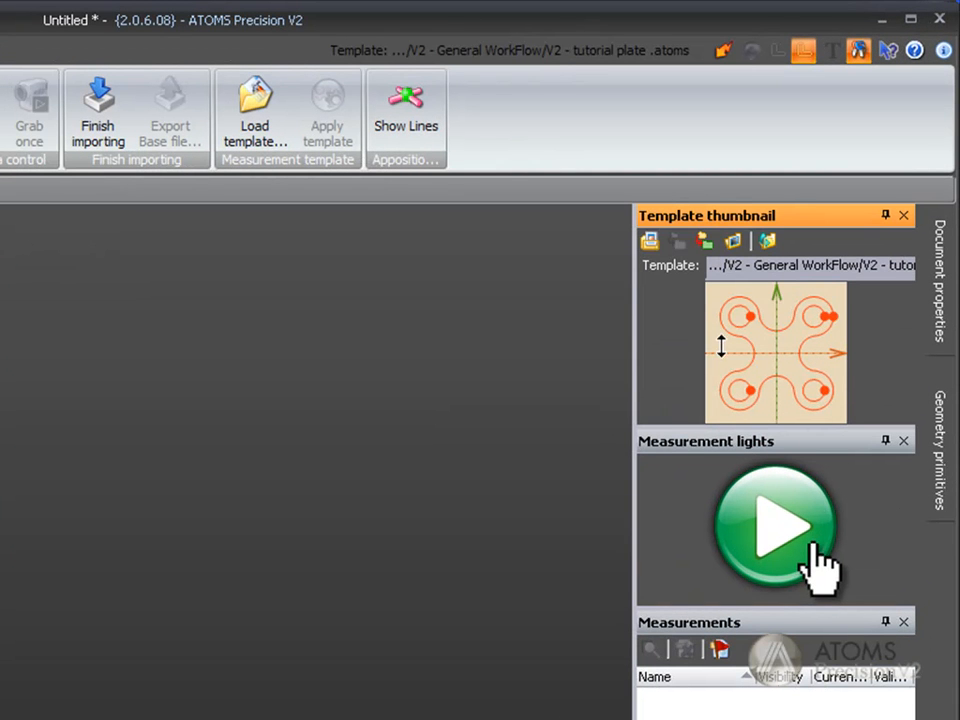
# Start a live camera measurement with the ueye-JP optical profile and process the captured plate image against the template
pyautogui.click(765, 537)
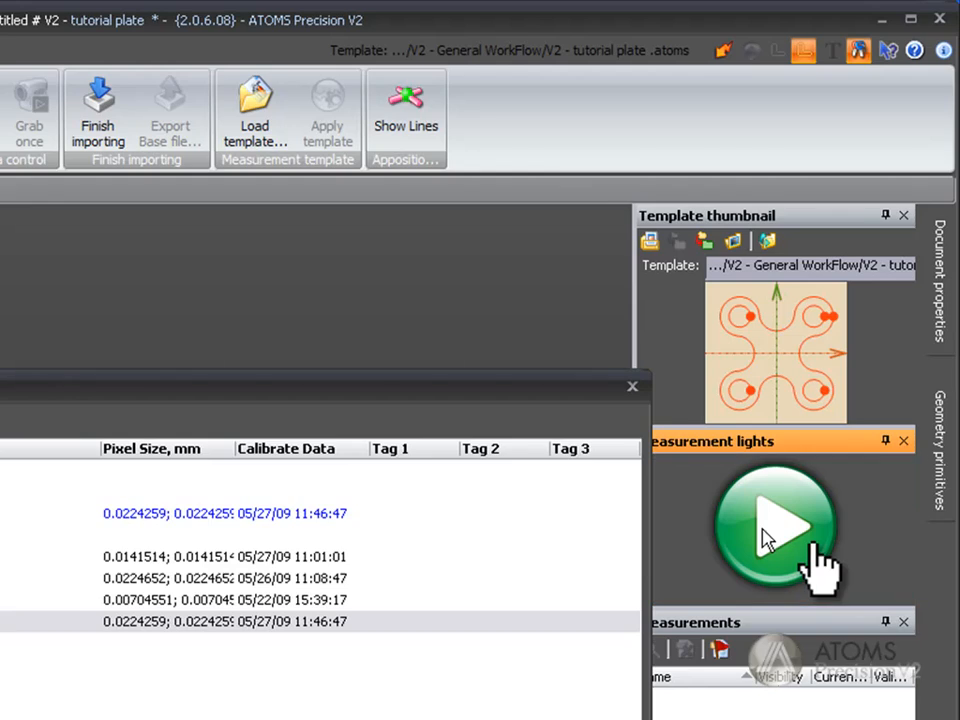
pyautogui.click(259, 391)
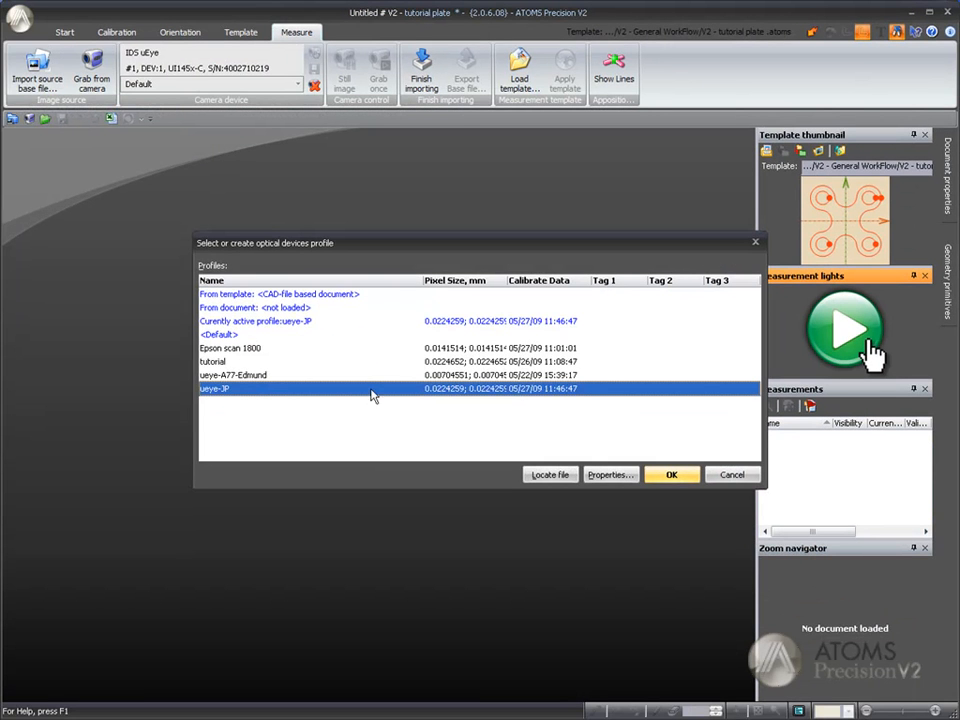
pyautogui.click(673, 476)
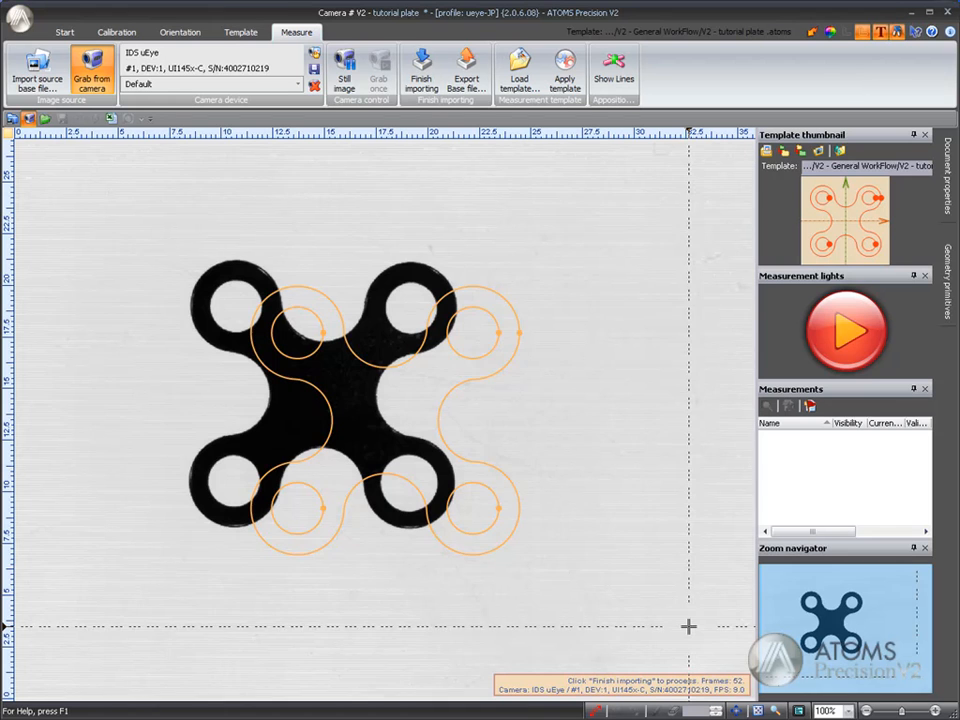
pyautogui.click(838, 338)
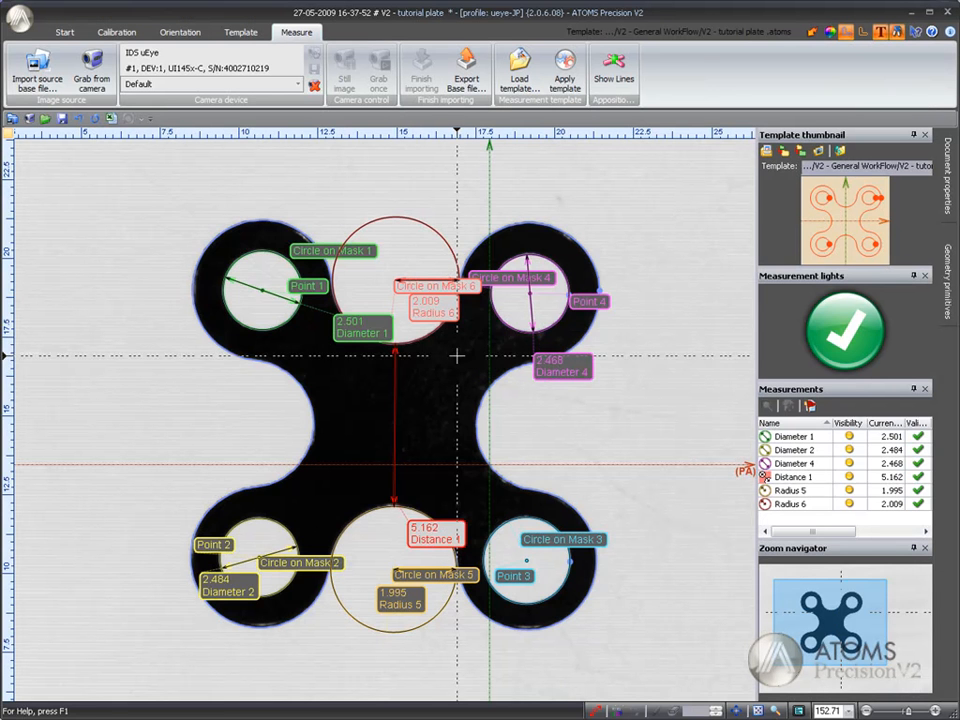
# Add a manual distance measurement between Point 1 and Point 2 and place its label beside the plate's left edge
pyautogui.click(810, 36)
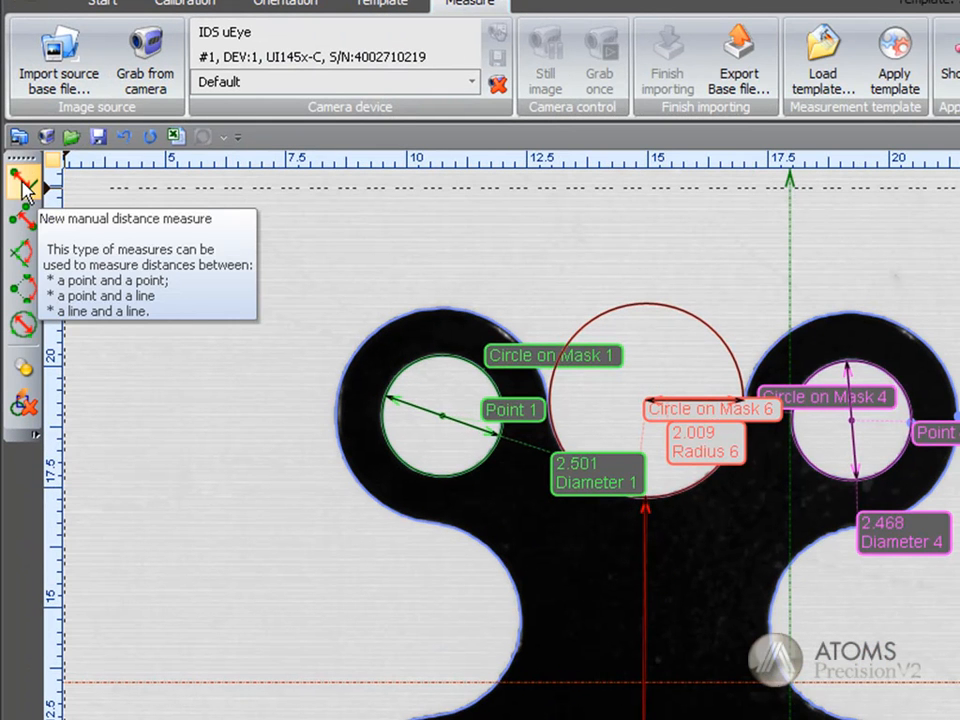
pyautogui.click(22, 183)
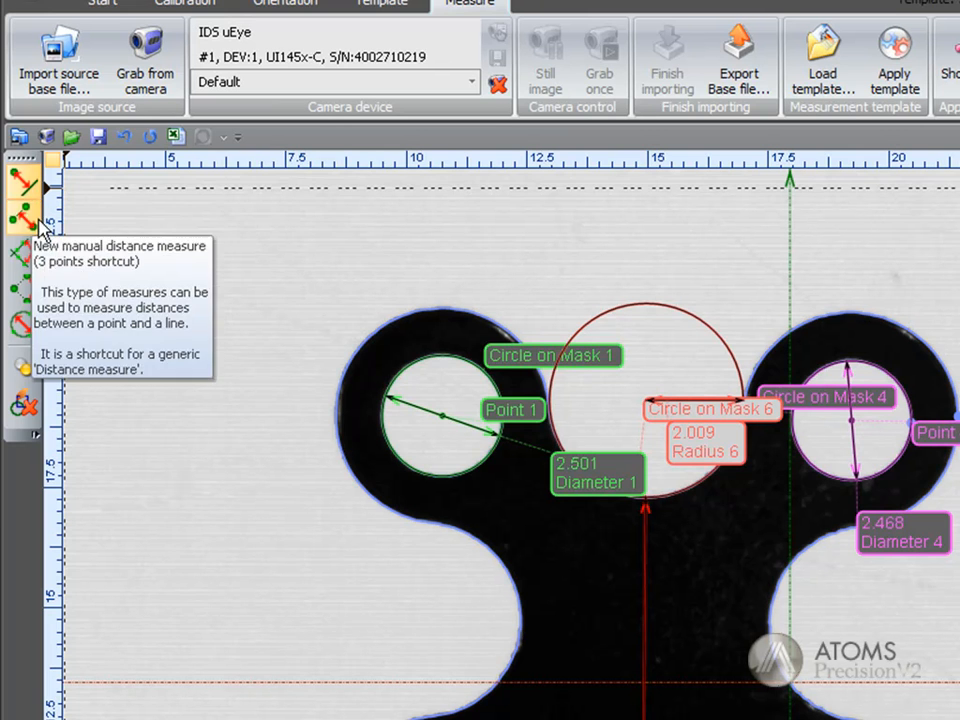
pyautogui.click(443, 416)
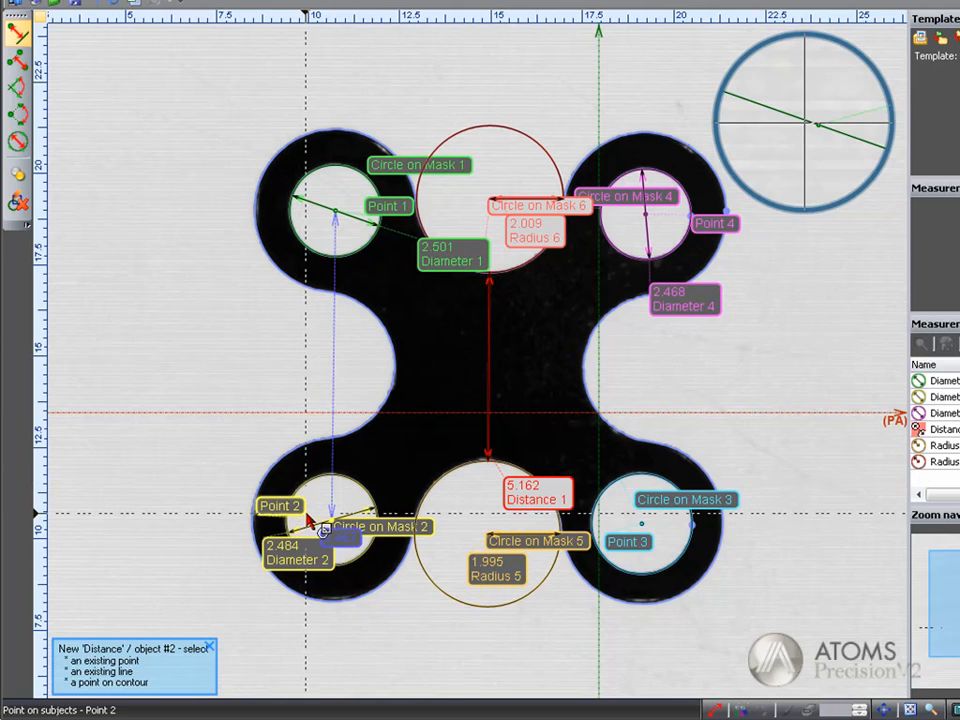
pyautogui.click(331, 519)
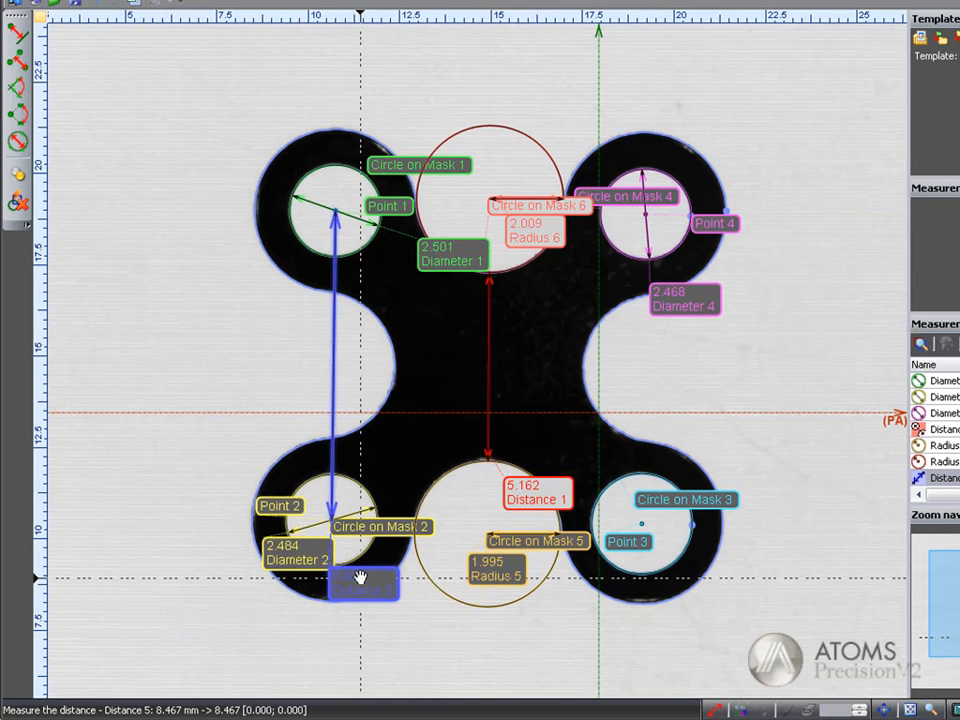
pyautogui.click(257, 343)
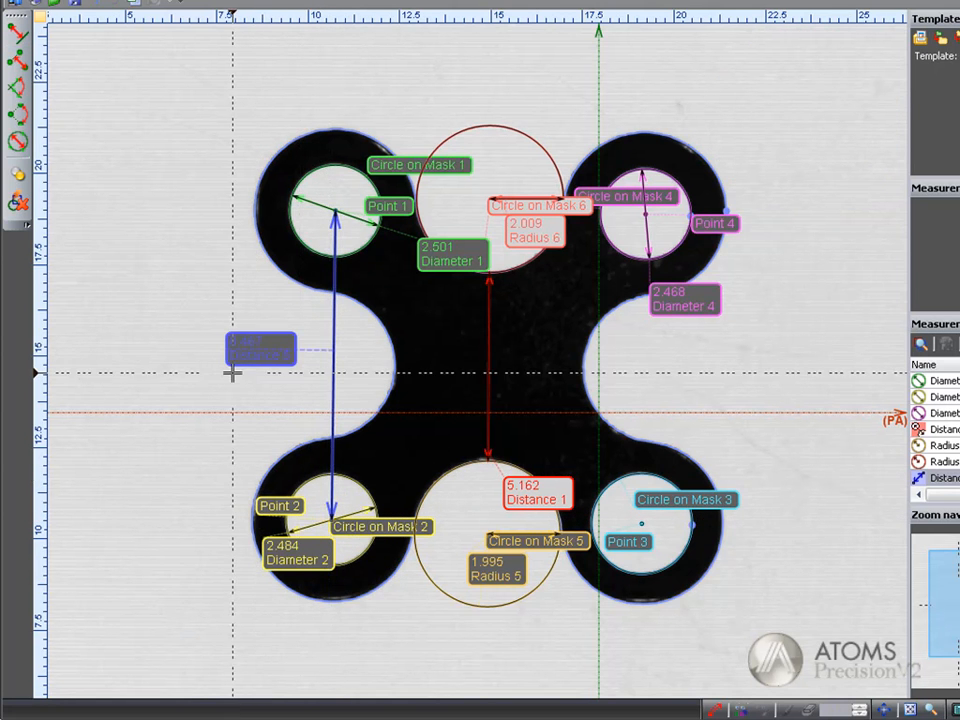
pyautogui.scroll(2, 231, 373)
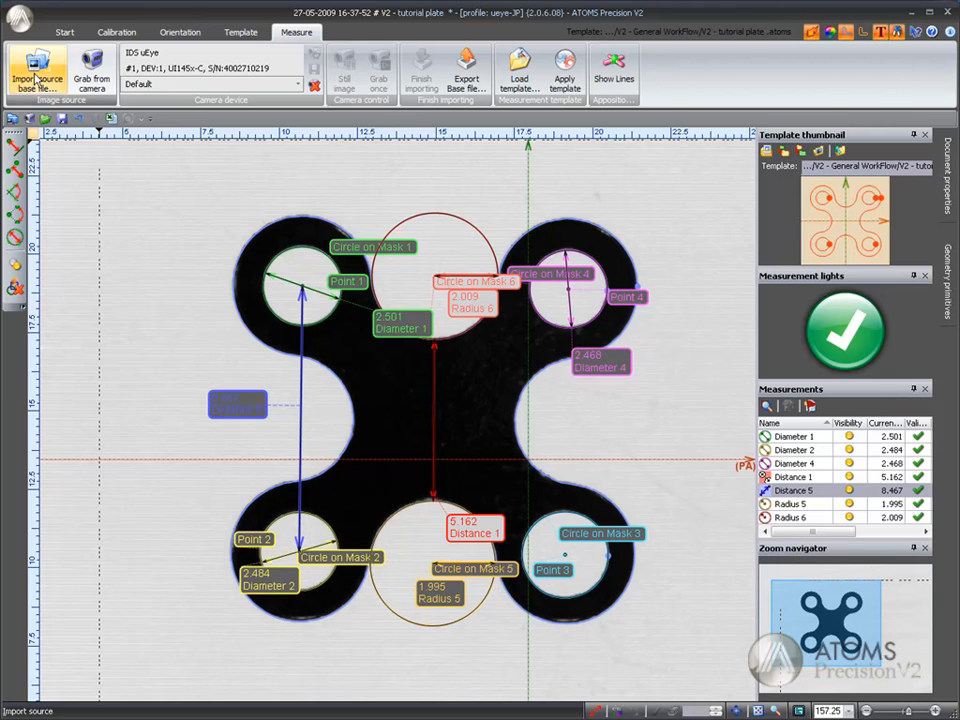
# Generate the base measurement report, look through it in Adobe Reader and return to the measured plate in ATOMS Precision
pyautogui.click(18, 17)
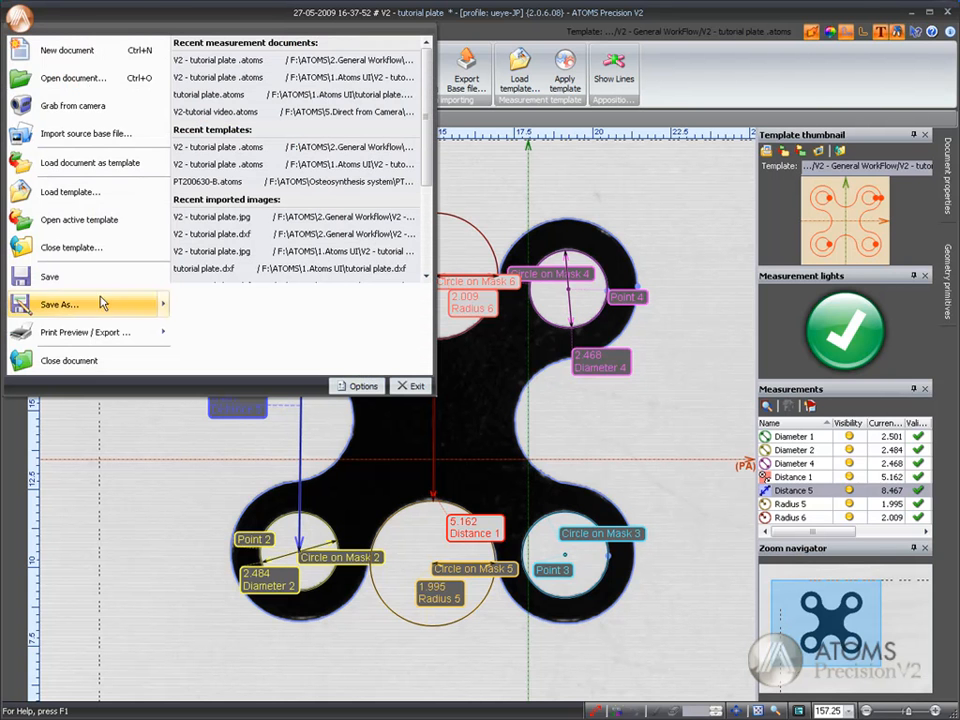
pyautogui.moveTo(162, 336)
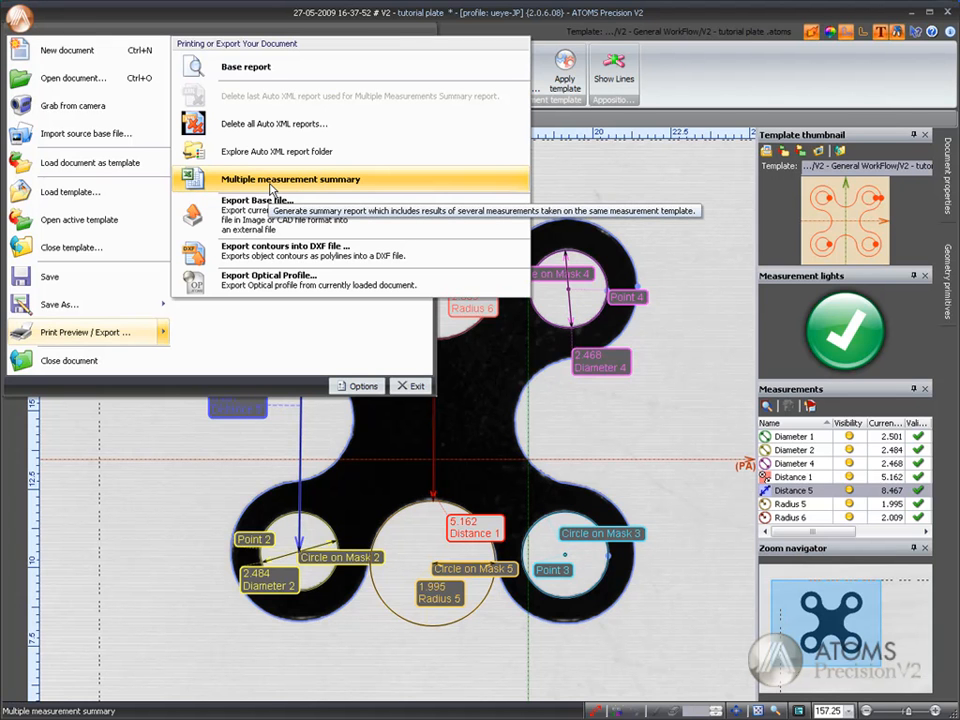
pyautogui.click(255, 75)
pyautogui.scroll(-5, 562, 357)
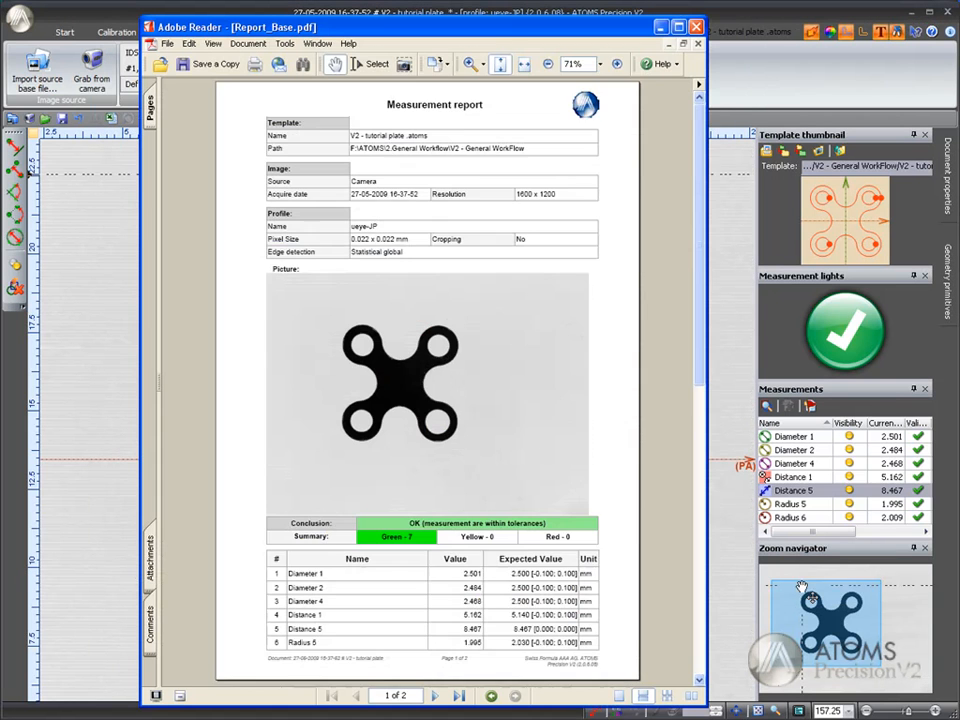
pyautogui.scroll(-5, 615, 396)
pyautogui.scroll(5, 615, 396)
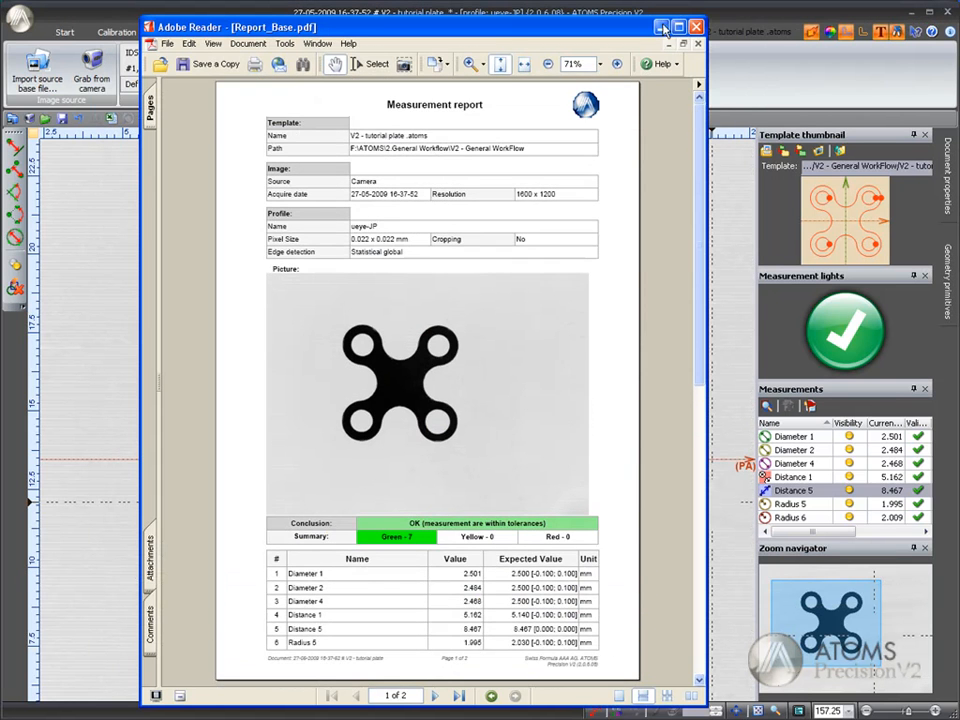
pyautogui.click(662, 27)
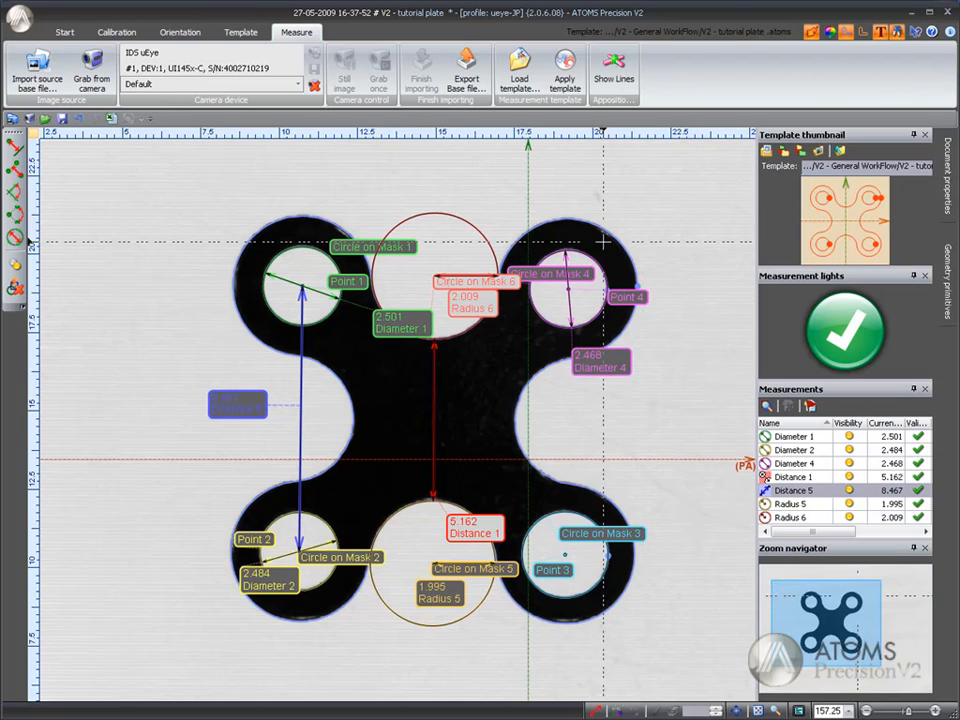
pyautogui.scroll(-2, 604, 224)
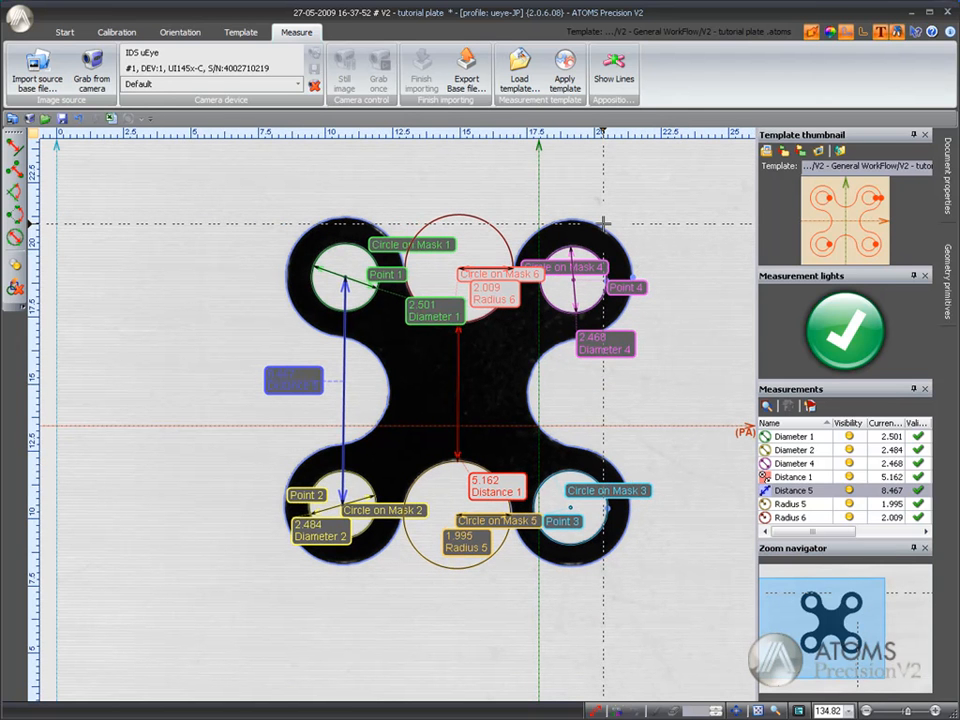